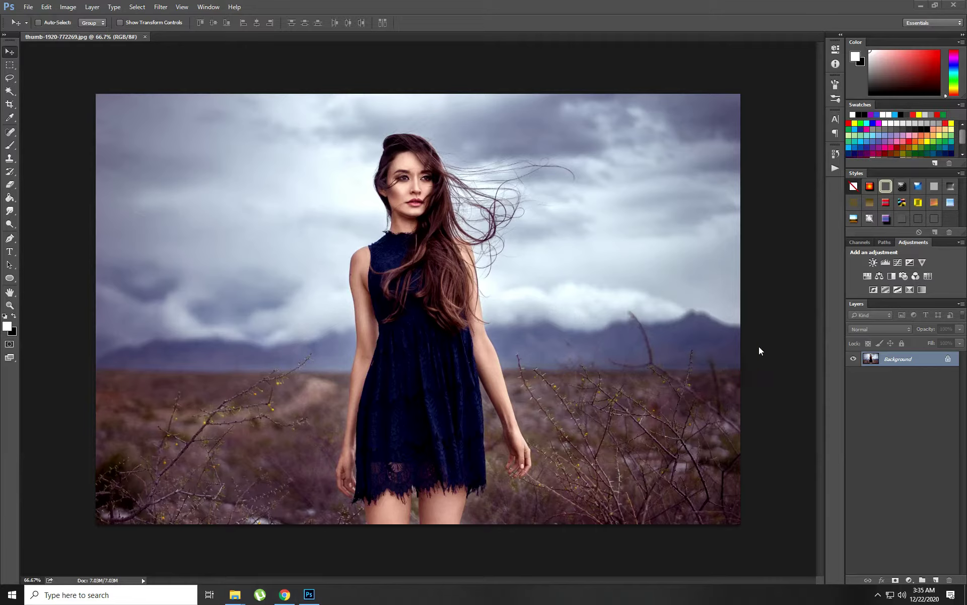
Fit the whole woman-in-dark-dress portrait photo to the window with Fit on Screen
left_click(10, 305)
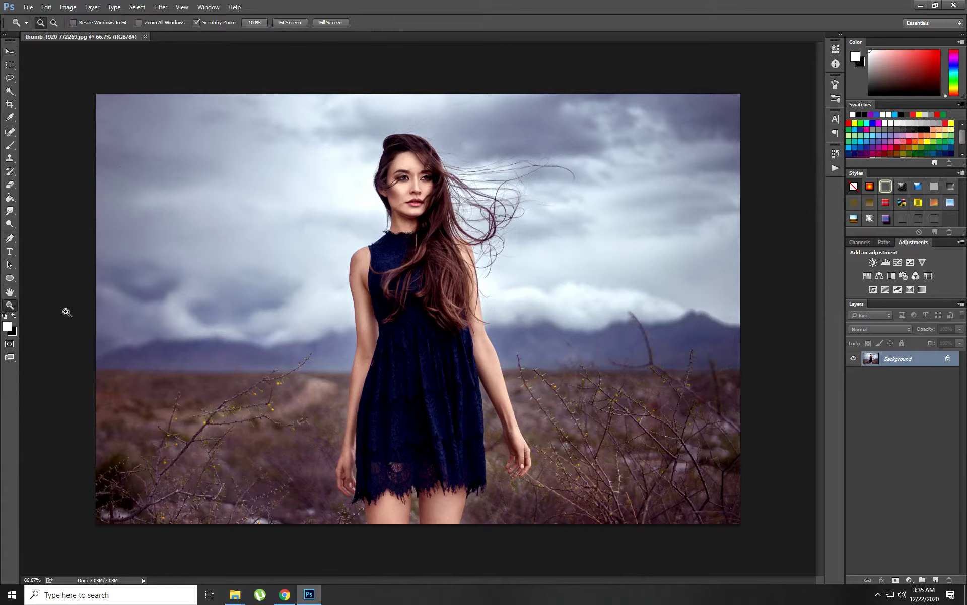
right_click(293, 303)
left_click(318, 307)
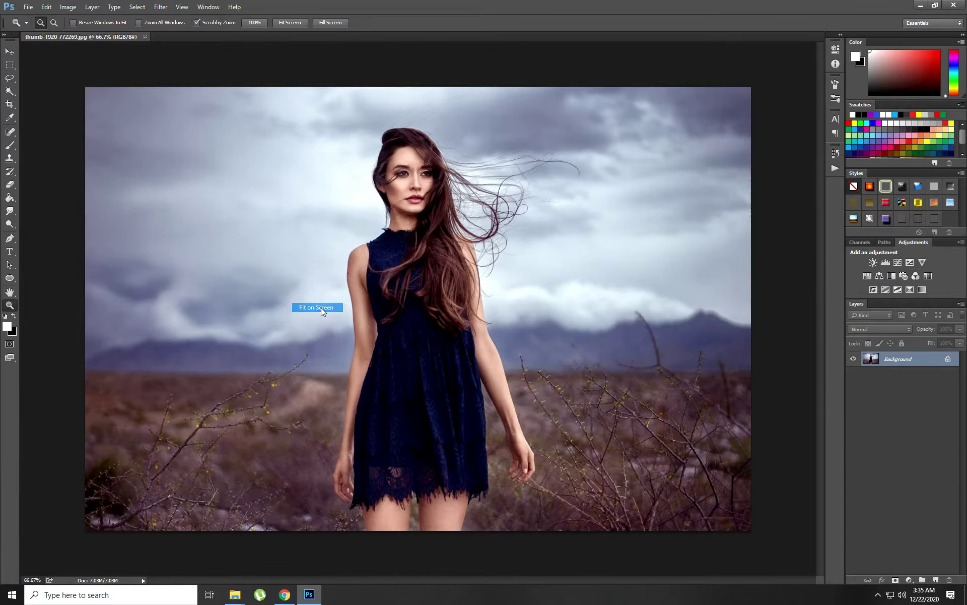
Duplicate the Background layer into a new 'Background copy' layer
right_click(892, 359)
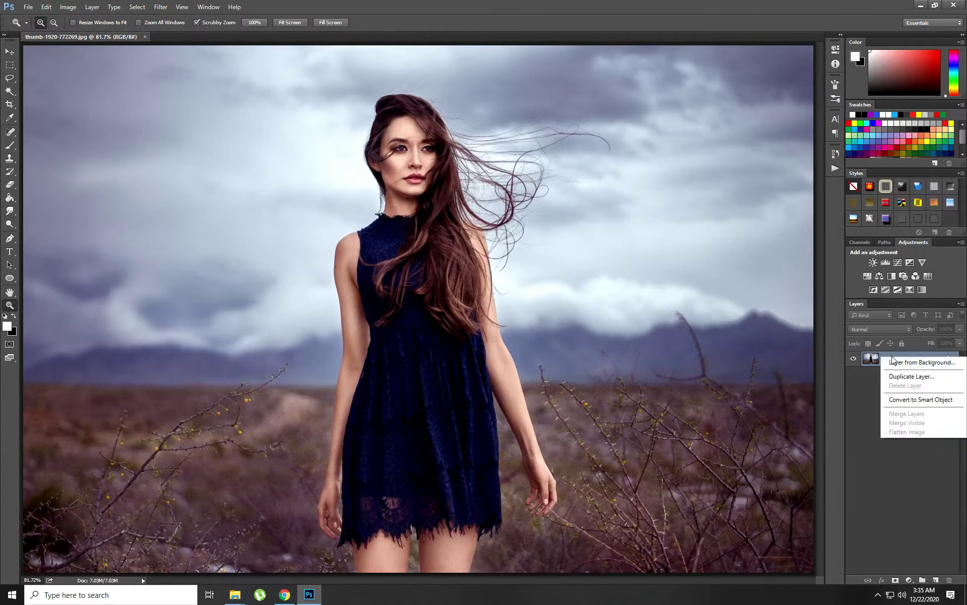
left_click(914, 377)
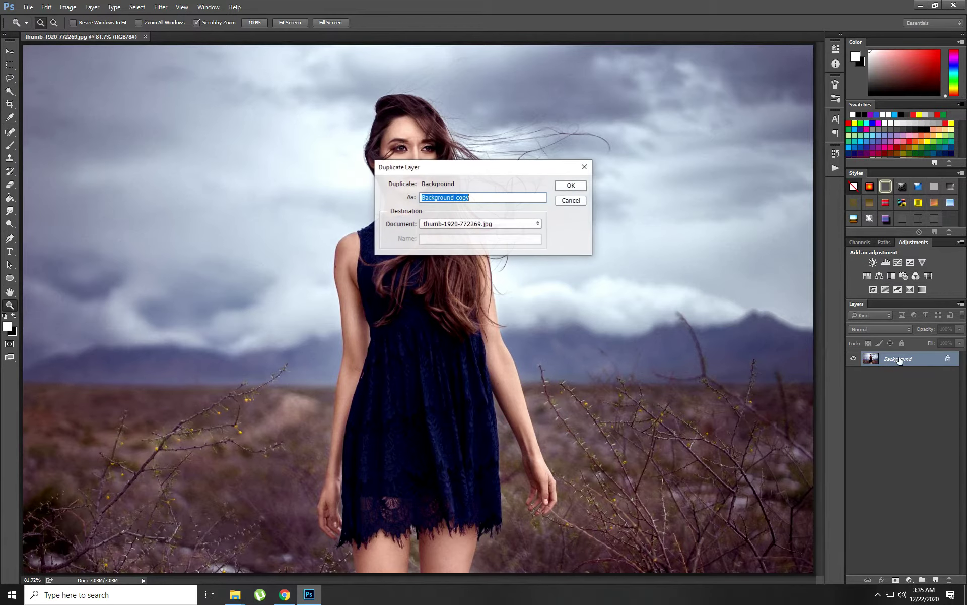
left_click(570, 185)
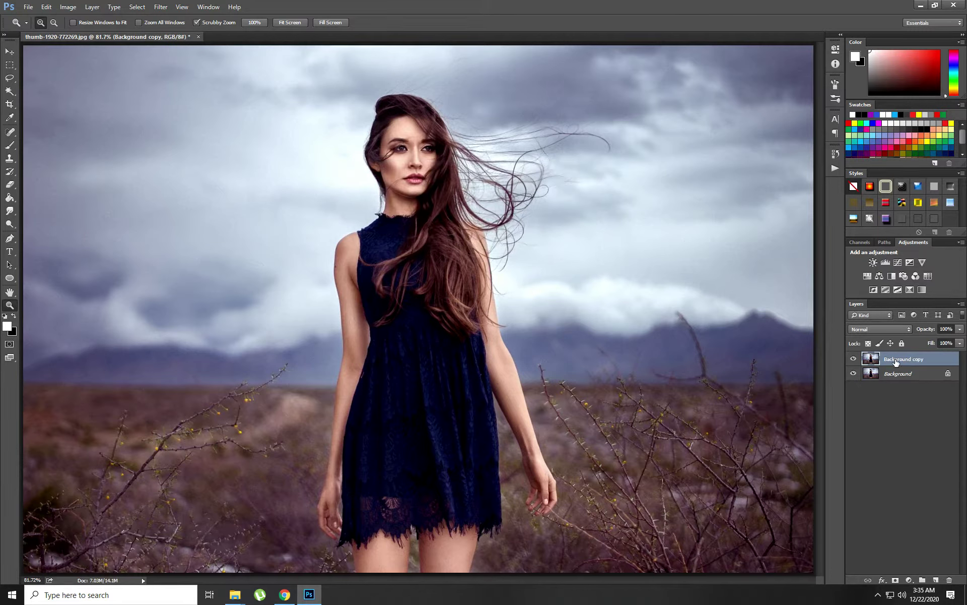
Apply a Camera Raw Filter with Vibrance -100 and Saturation -100 to Background copy
left_click(161, 7)
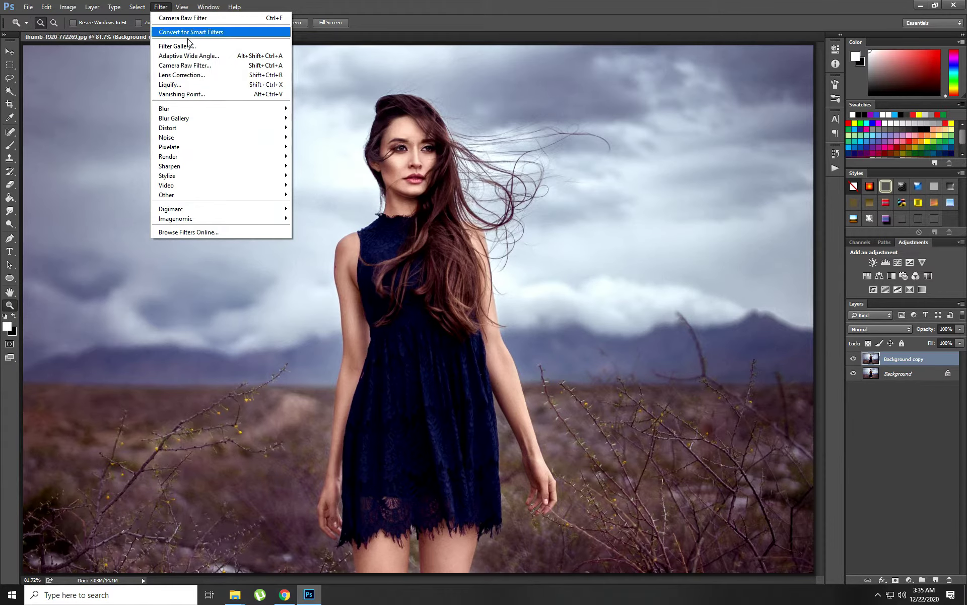
left_click(227, 68)
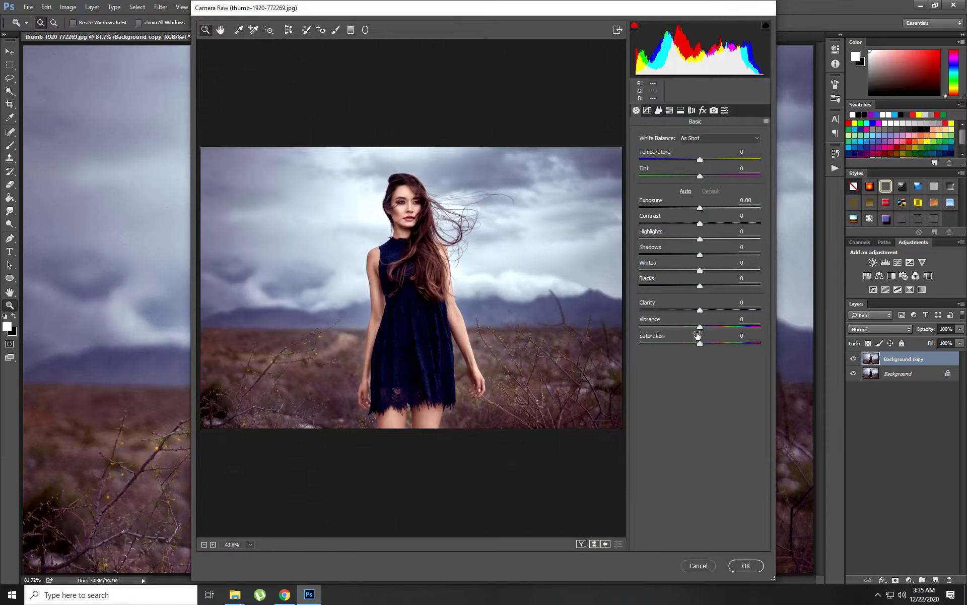
left_click_drag(699, 327, 632, 332)
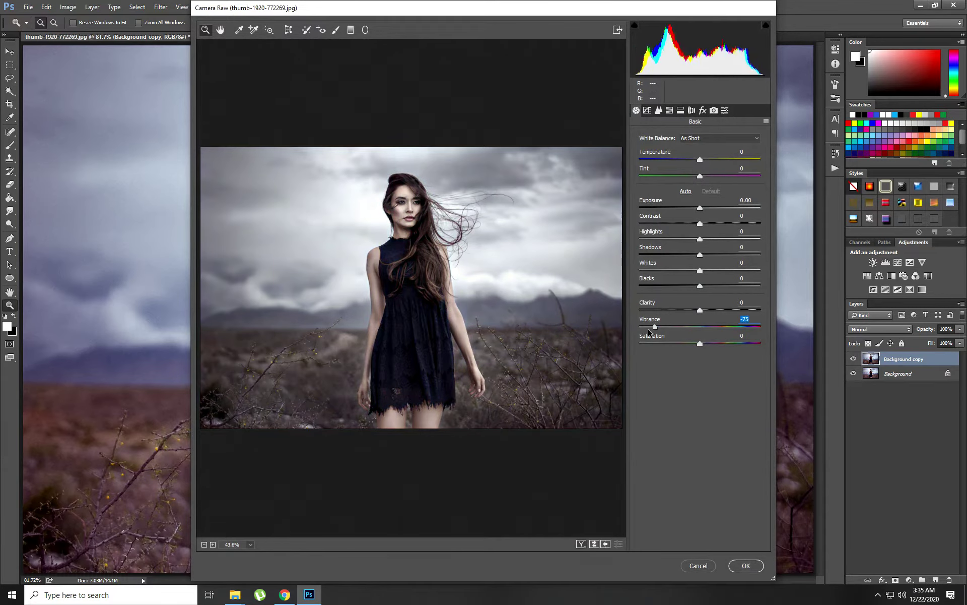
left_click_drag(700, 343, 628, 347)
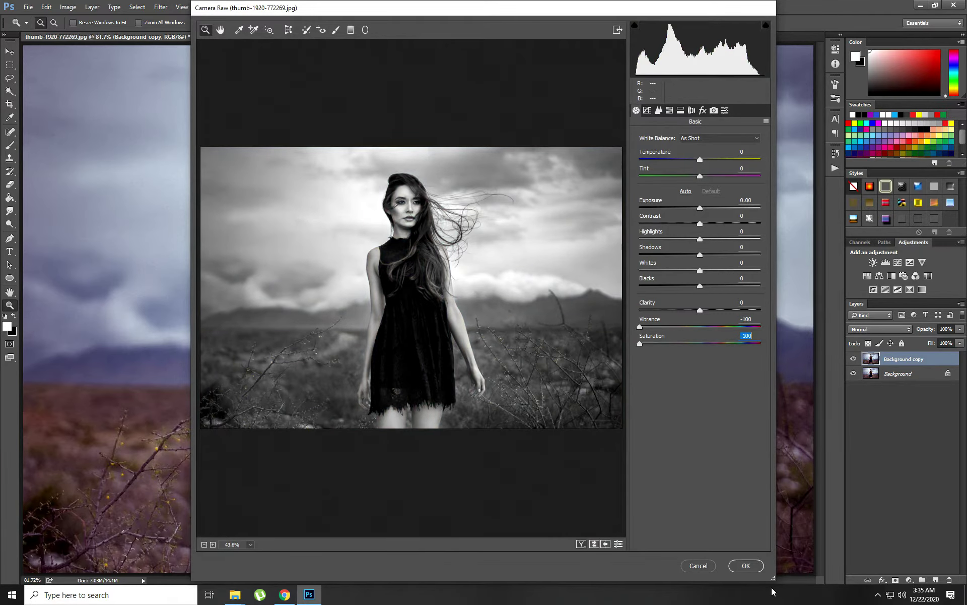
left_click(753, 568)
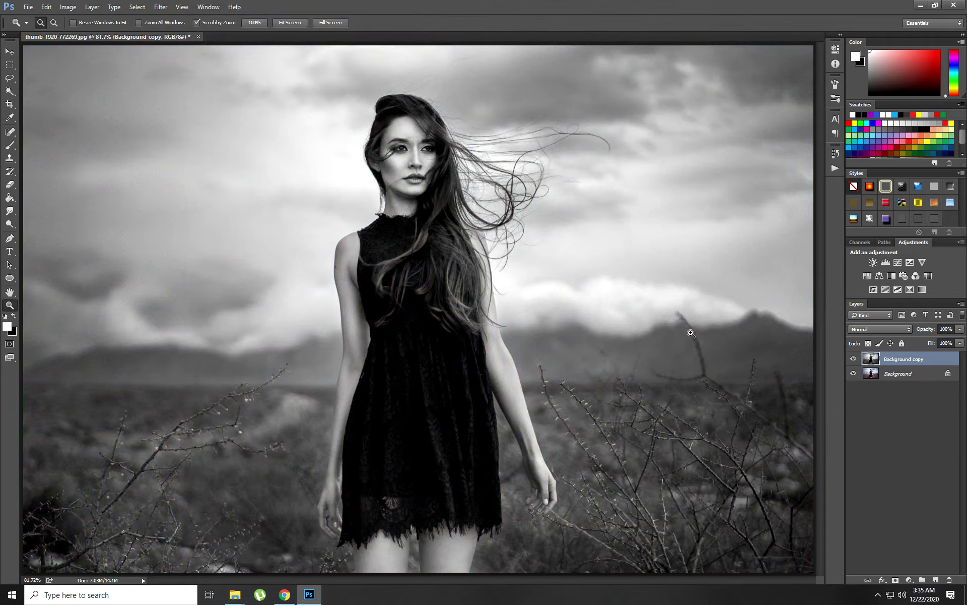
Set Image Size resolution to 300 pixels/inch and fit the enlarged photo on screen
left_click(69, 7)
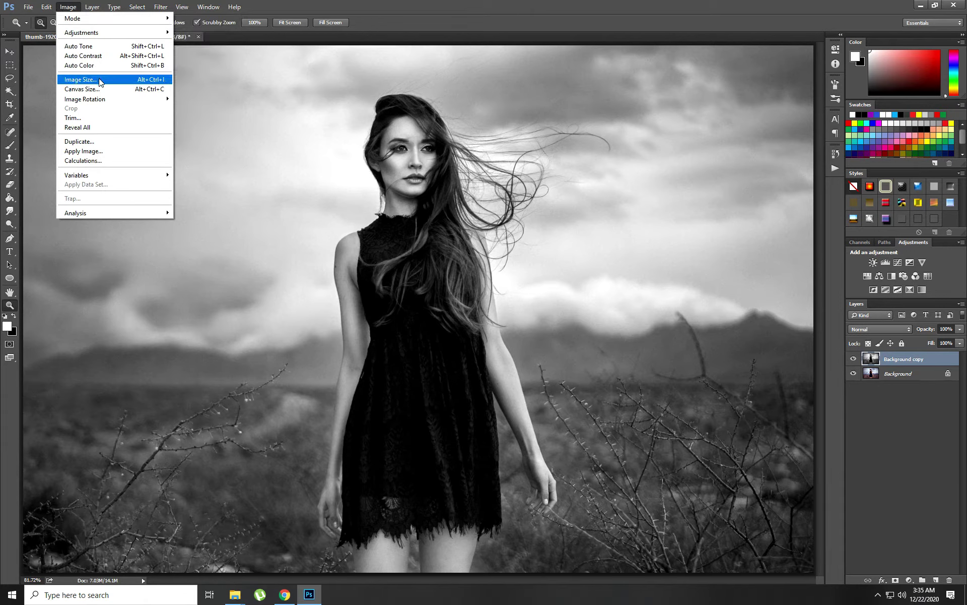
left_click(141, 81)
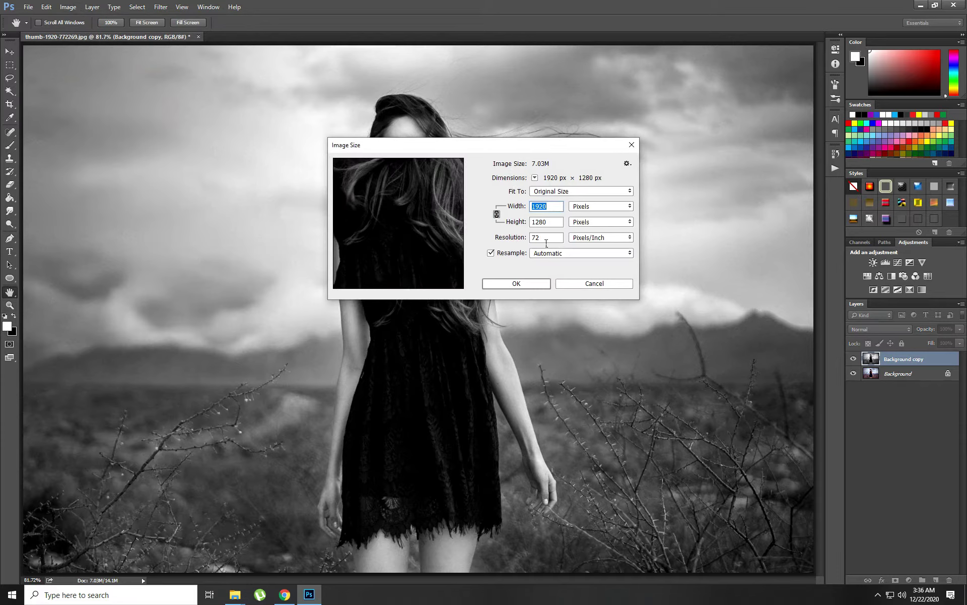
left_click(547, 244)
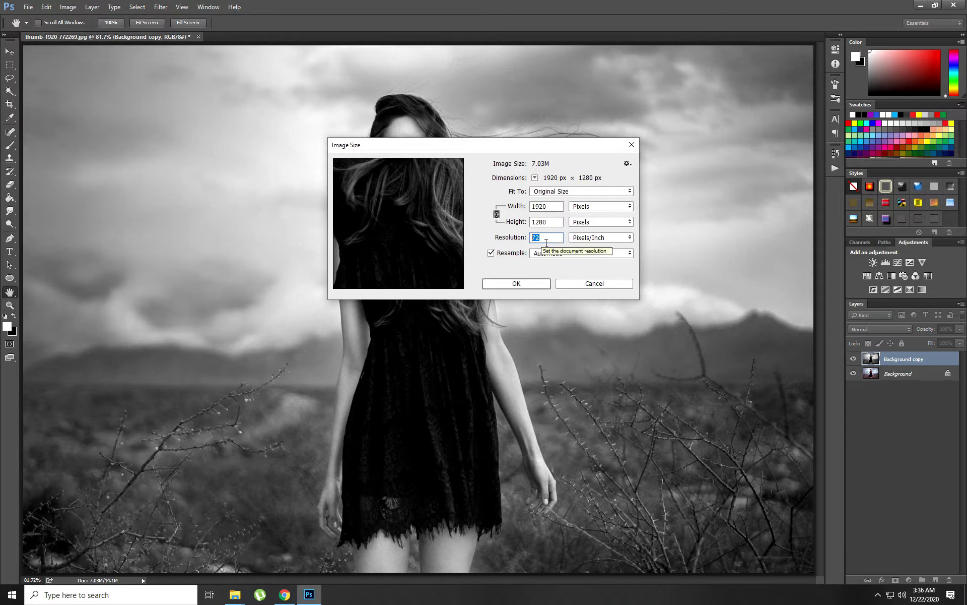
type("300")
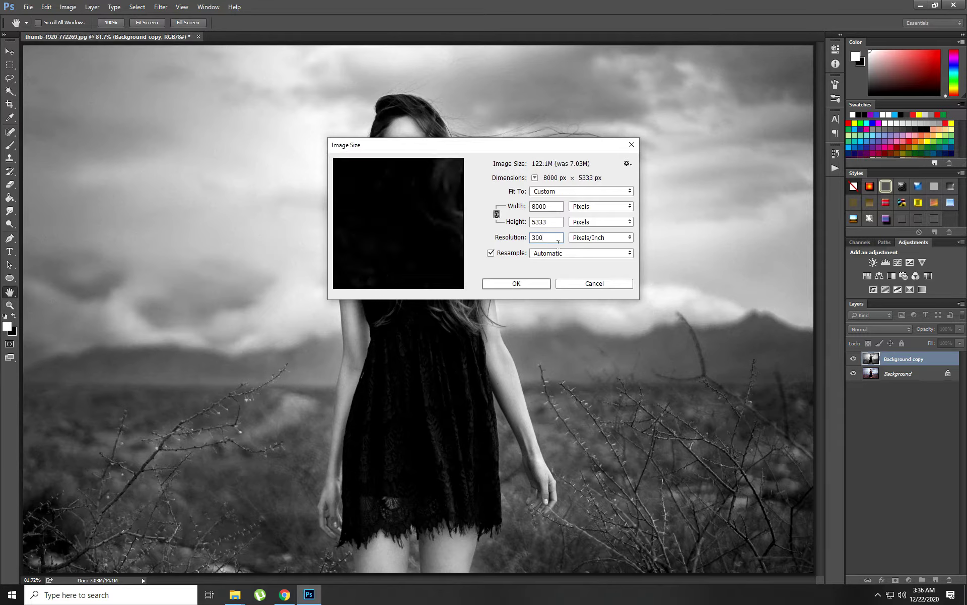
left_click(538, 283)
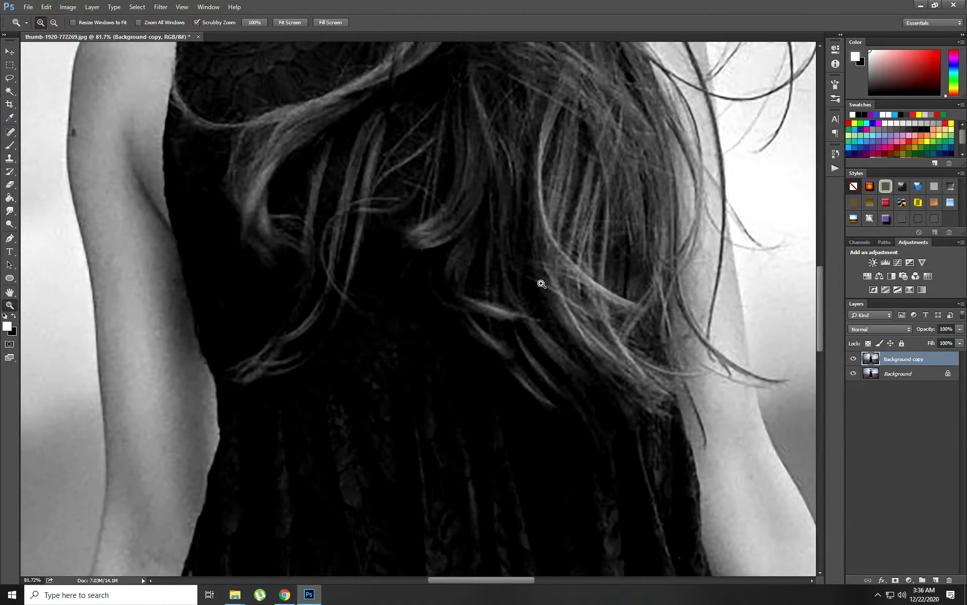
right_click(540, 282)
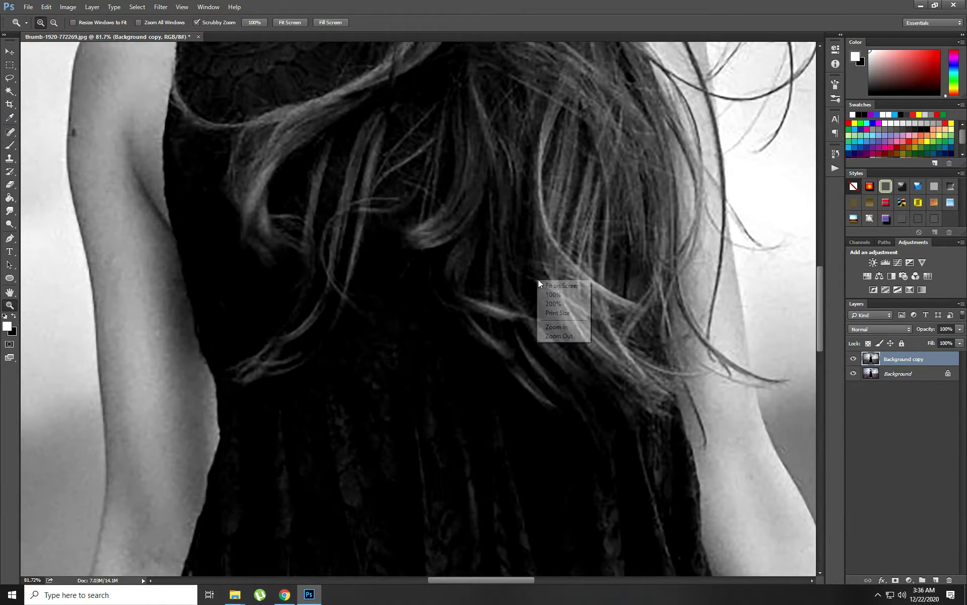
left_click(575, 286)
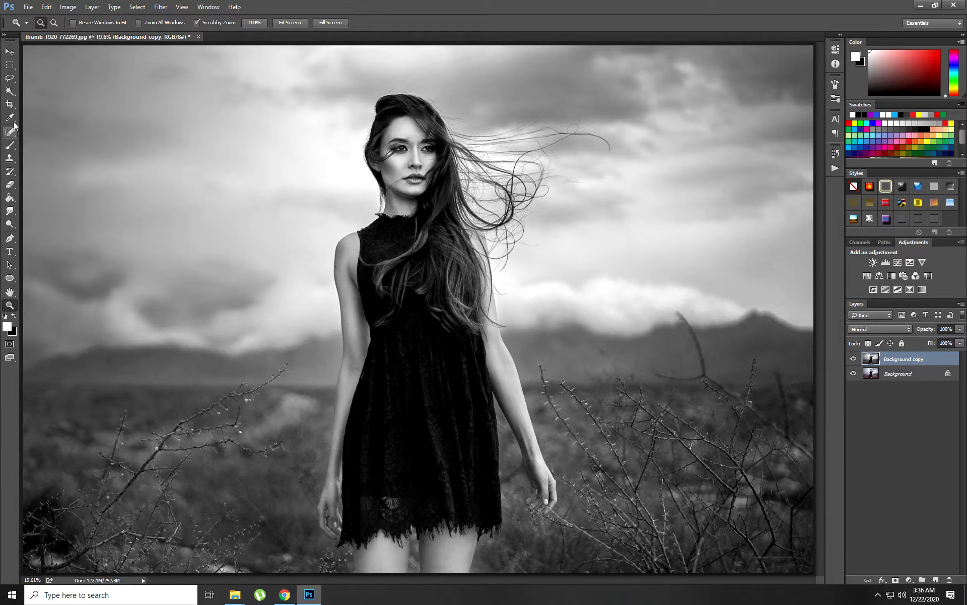
Open the red rose PNG as a separate document
left_click(28, 7)
left_click(37, 27)
left_click(280, 120)
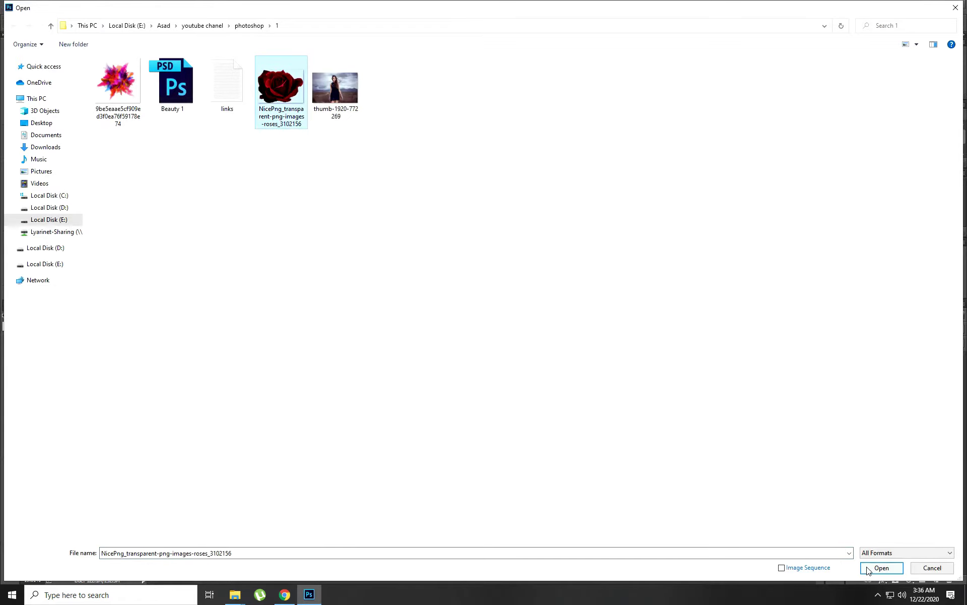
left_click(882, 568)
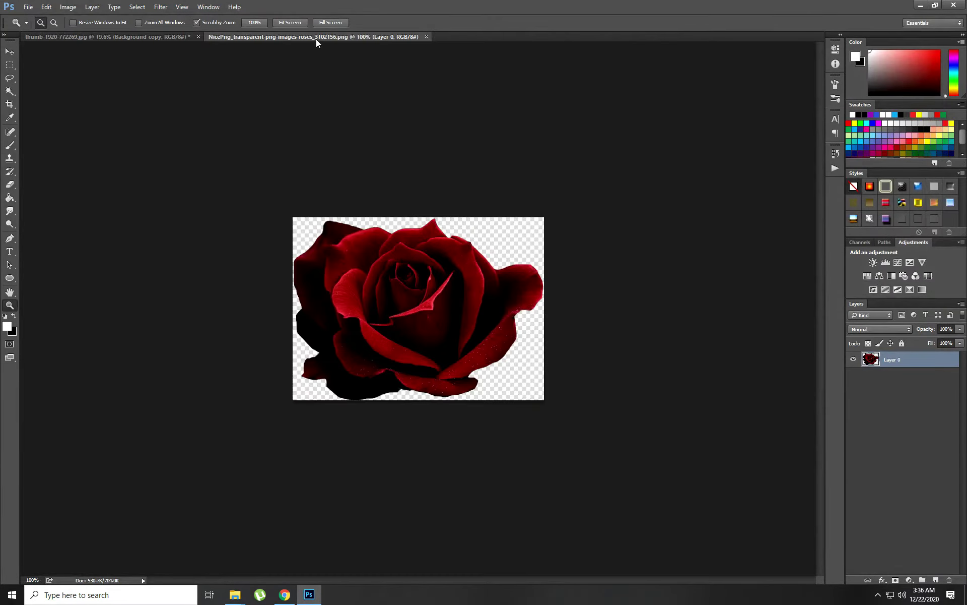
Copy the rose into the portrait as Layer 1 and place it on her head
left_click_drag(316, 37, 349, 70)
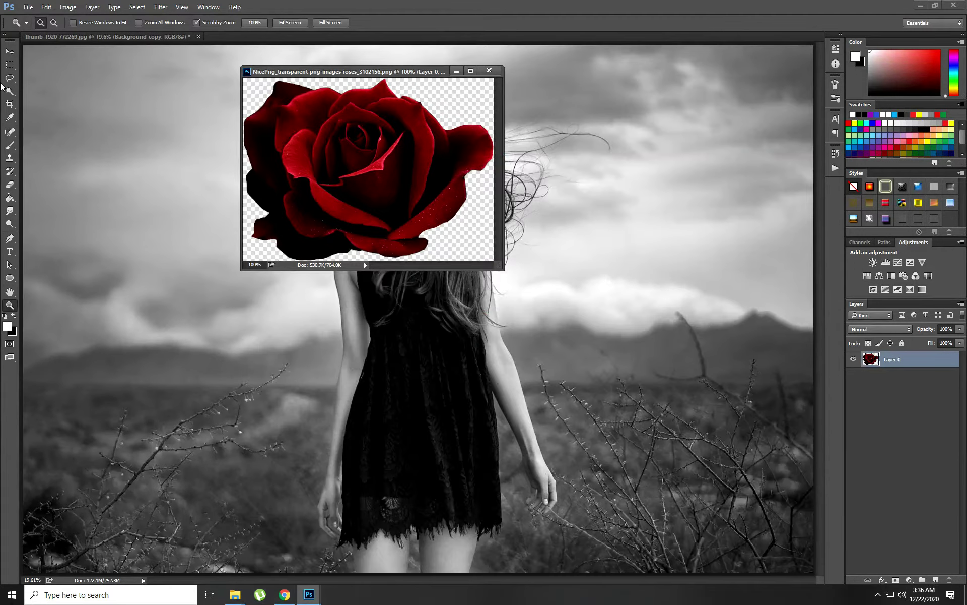
left_click(10, 51)
left_click_drag(359, 194, 196, 211)
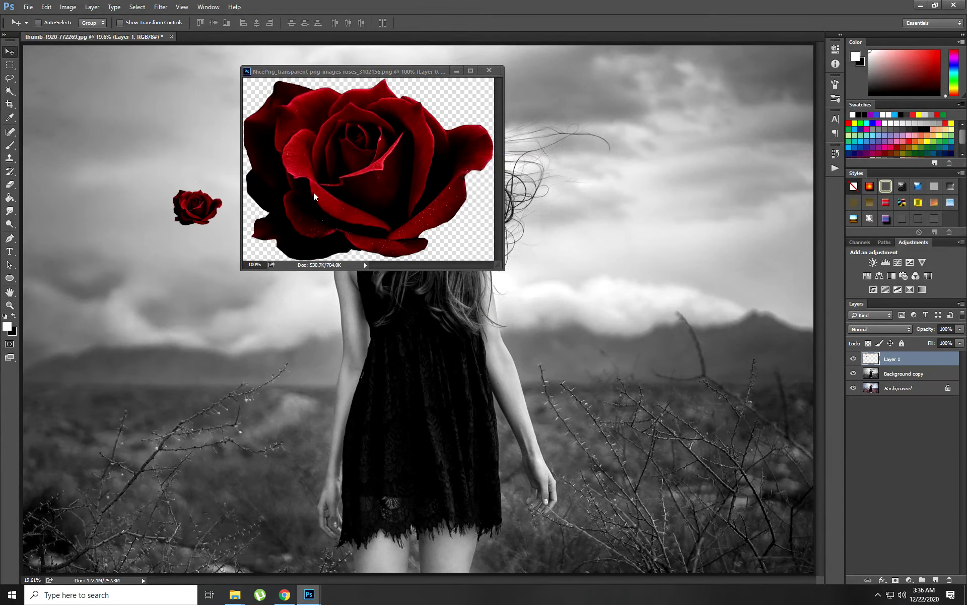
left_click(490, 70)
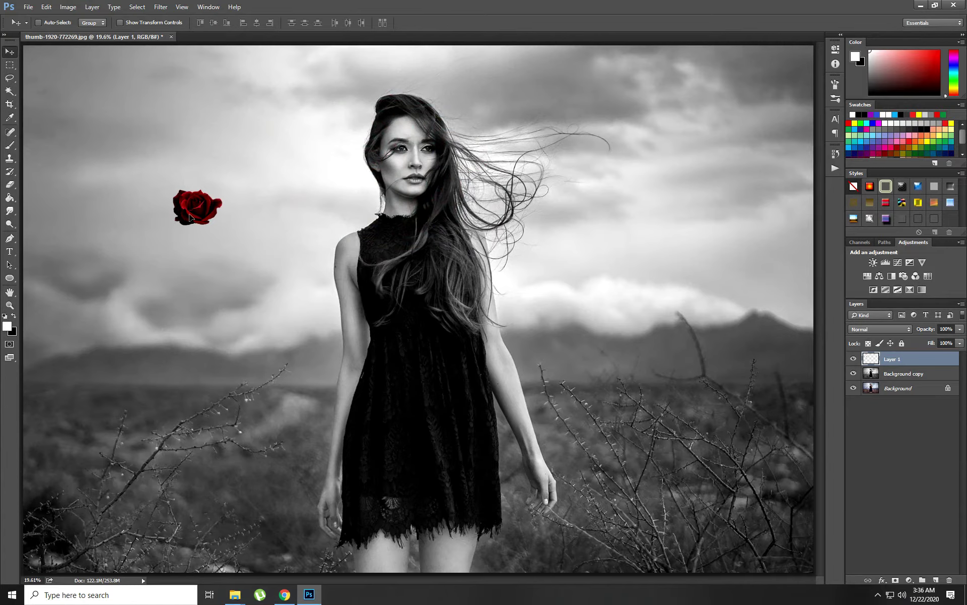
left_click_drag(190, 217, 378, 134)
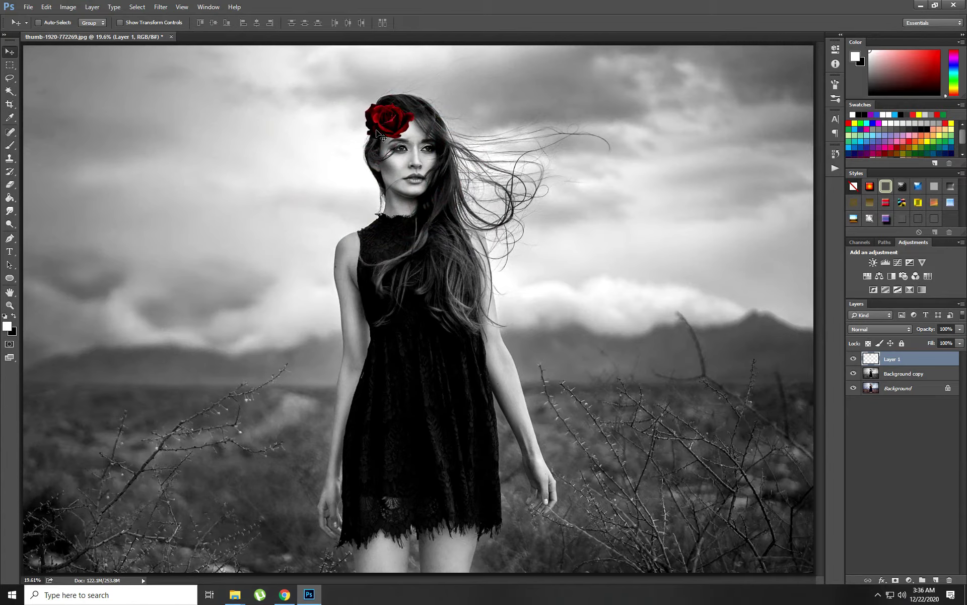
Scale the rose down on the woman's head with transform controls
left_click(144, 23)
left_click_drag(414, 138, 402, 131)
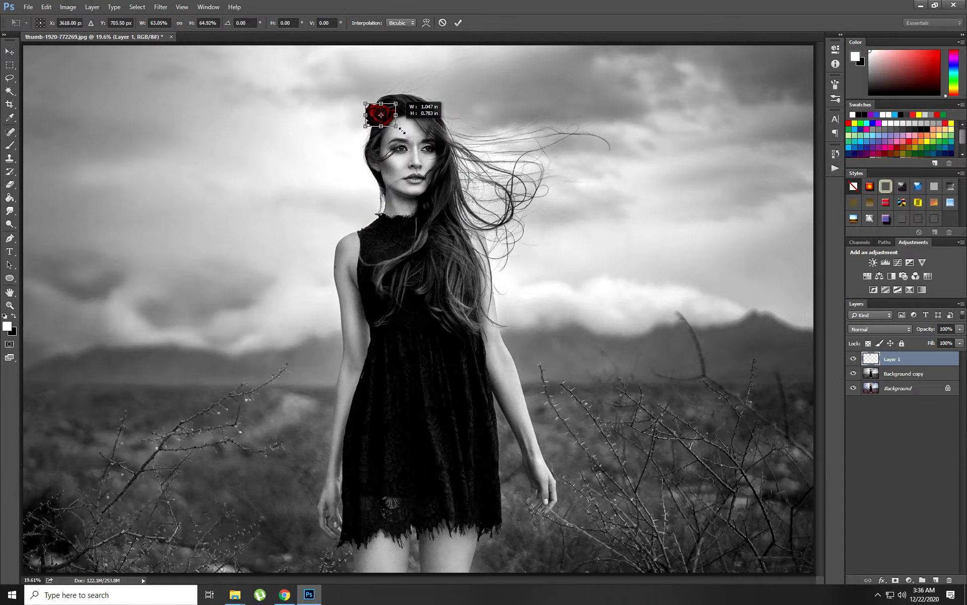
left_click(459, 23)
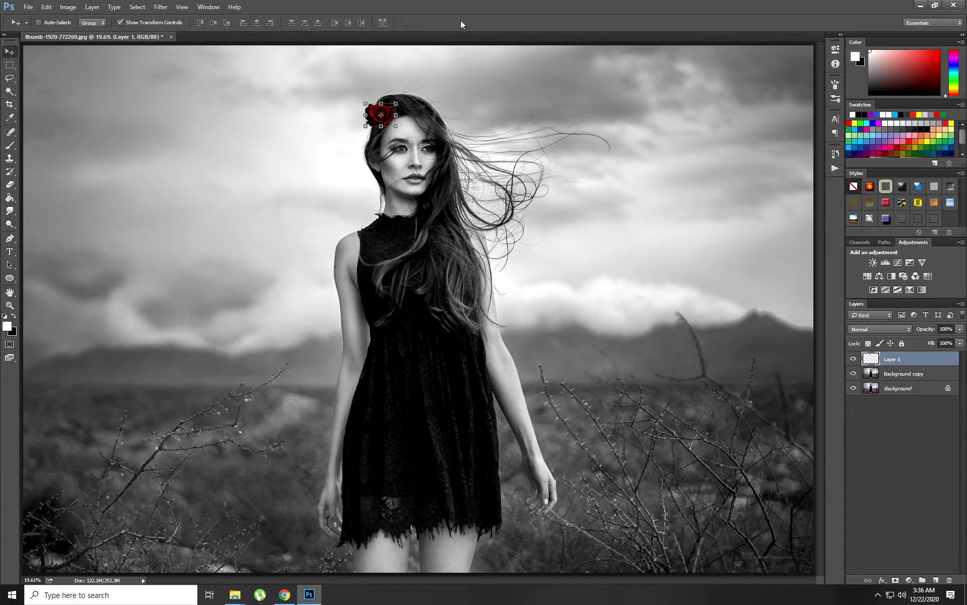
left_click(167, 23)
Shift the rose slightly right and down and narrow it to about 92% width
left_click_drag(383, 115, 385, 119)
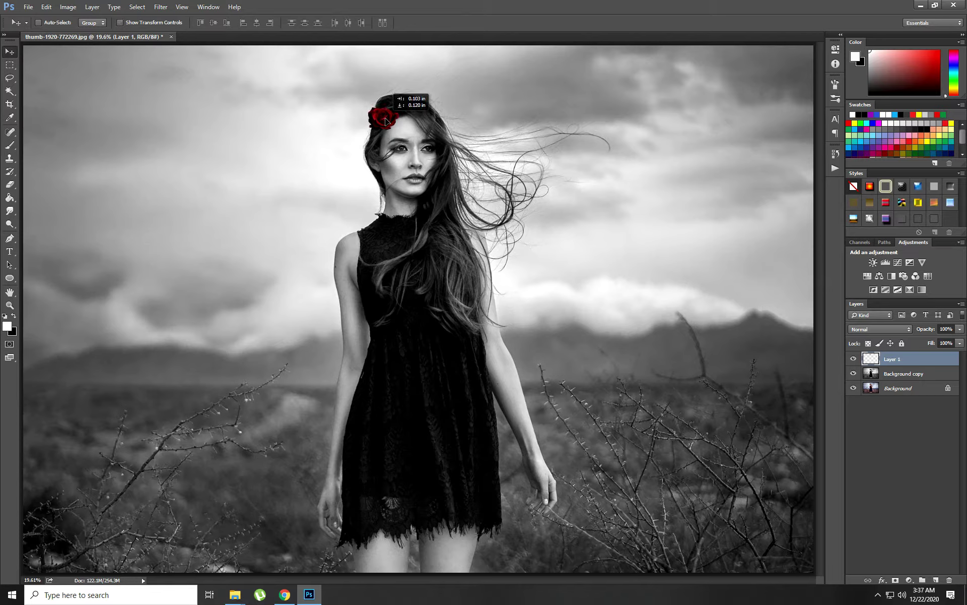
left_click(152, 23)
left_click_drag(406, 127, 403, 126)
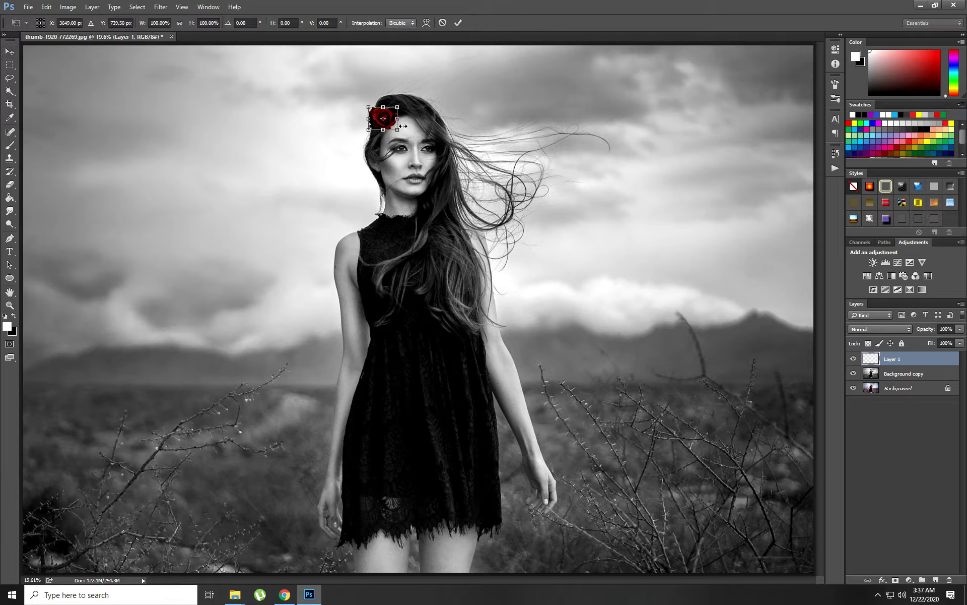
left_click(458, 22)
left_click(132, 23)
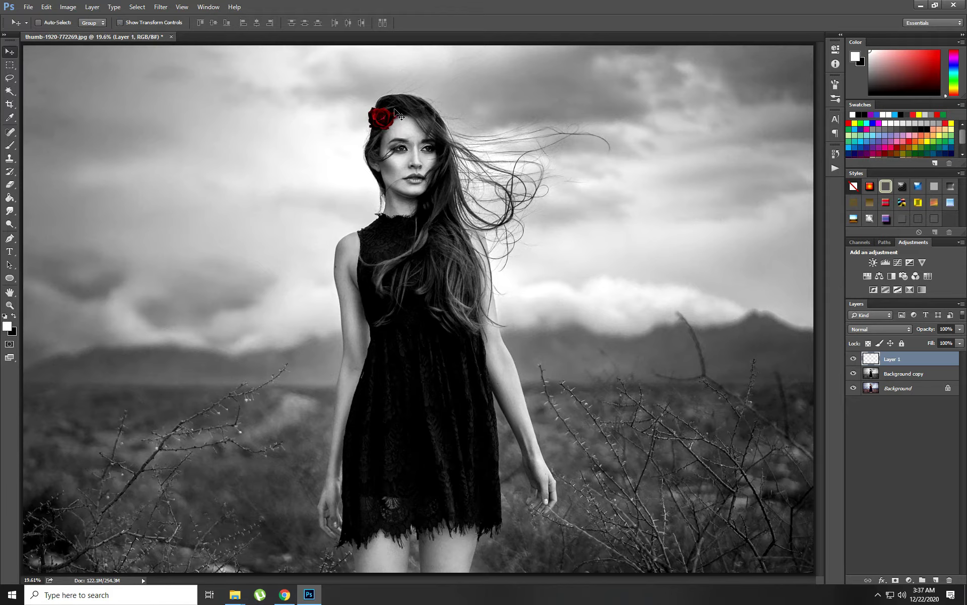
left_click(896, 374)
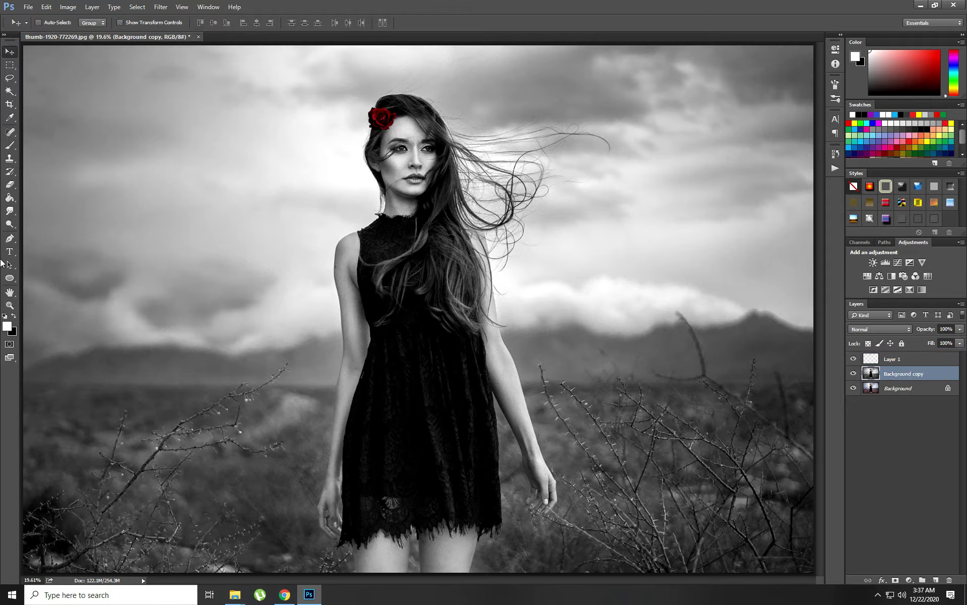
Zoom in on the woman's face and set a soft Eraser brush of about 54 px
left_click(9, 306)
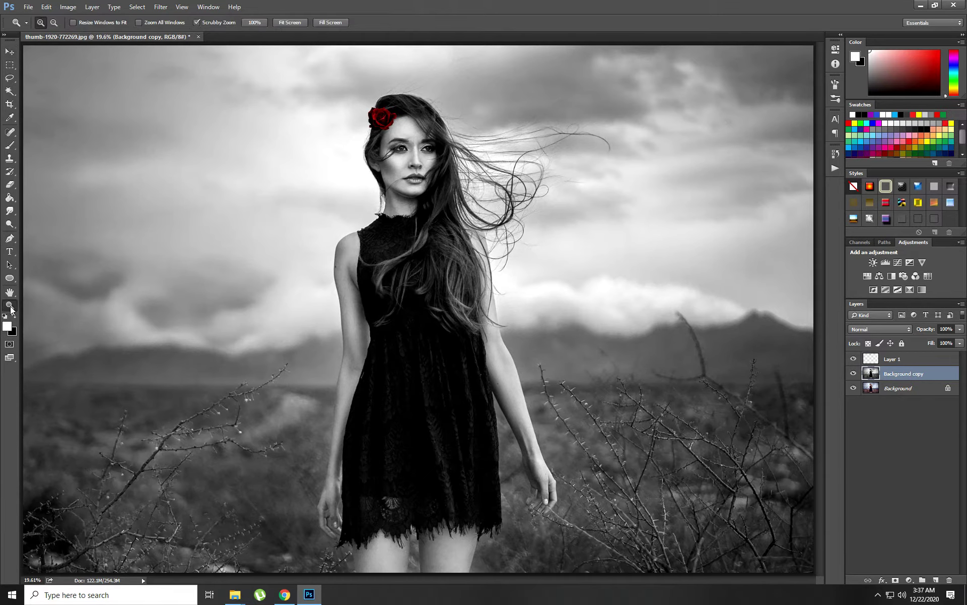
left_click(401, 140)
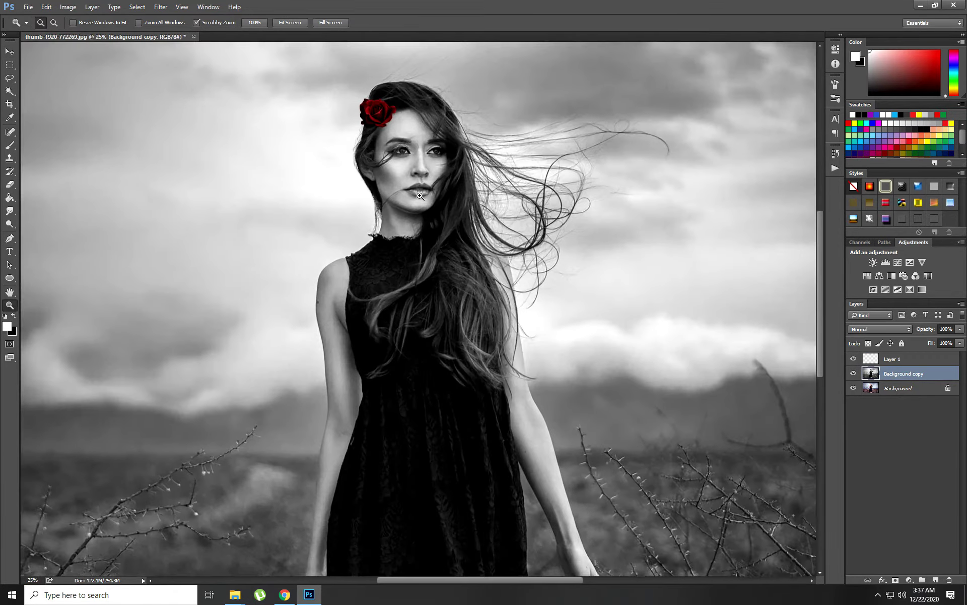
left_click(420, 195)
left_click(383, 212)
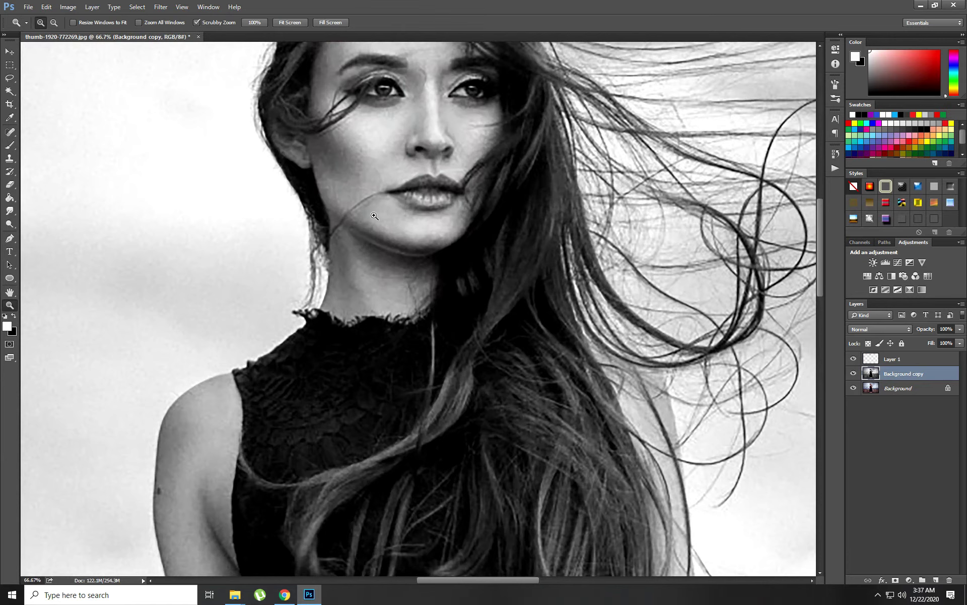
left_click(10, 185)
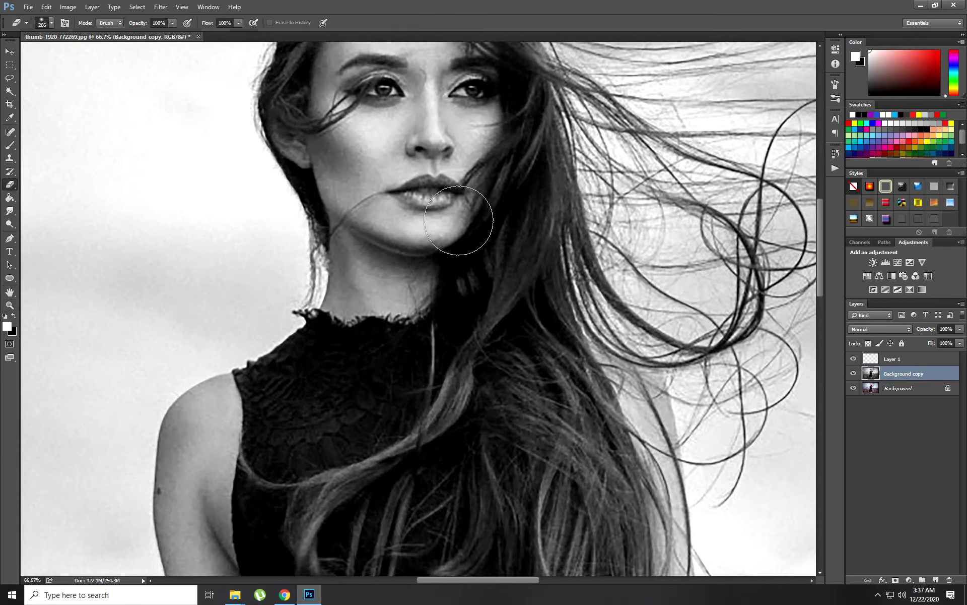
right_click(443, 193)
left_click_drag(509, 207, 500, 208)
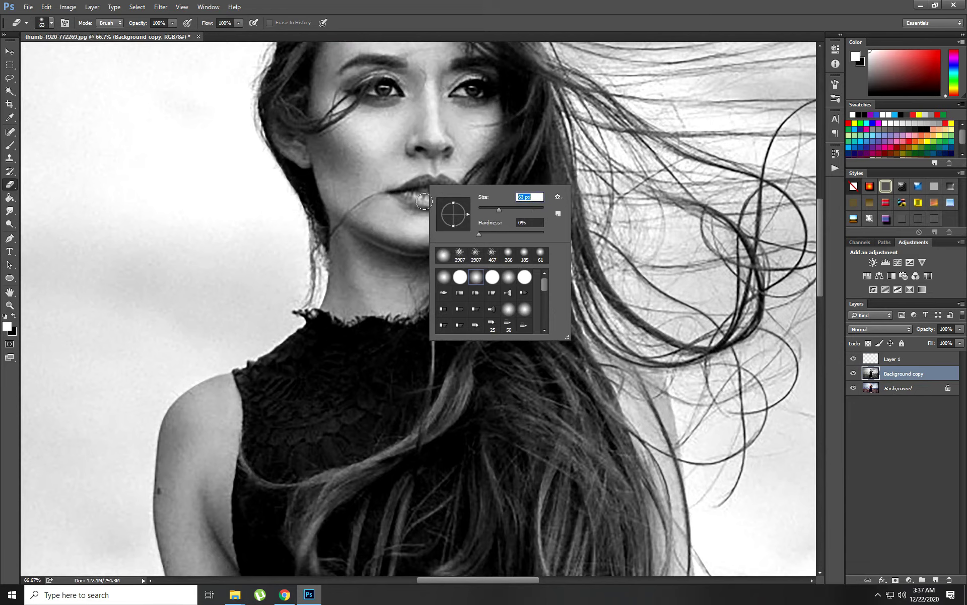
Erase over the lips on Background copy to reveal their original red, then fit on screen
left_click_drag(412, 194, 422, 203)
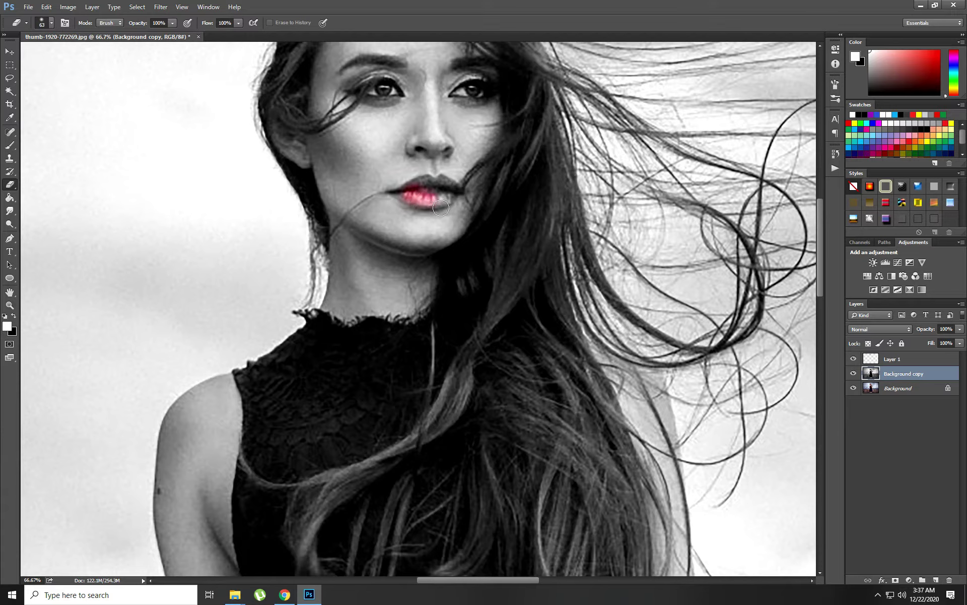
mouse_move(453, 205)
left_mouse_down()
mouse_move(450, 192)
mouse_move(417, 201)
mouse_move(453, 194)
mouse_move(435, 191)
mouse_move(446, 203)
left_mouse_up()
mouse_move(453, 205)
left_mouse_down()
mouse_move(422, 200)
mouse_move(441, 204)
left_mouse_up()
left_click(9, 305)
right_click(256, 253)
left_click(270, 259)
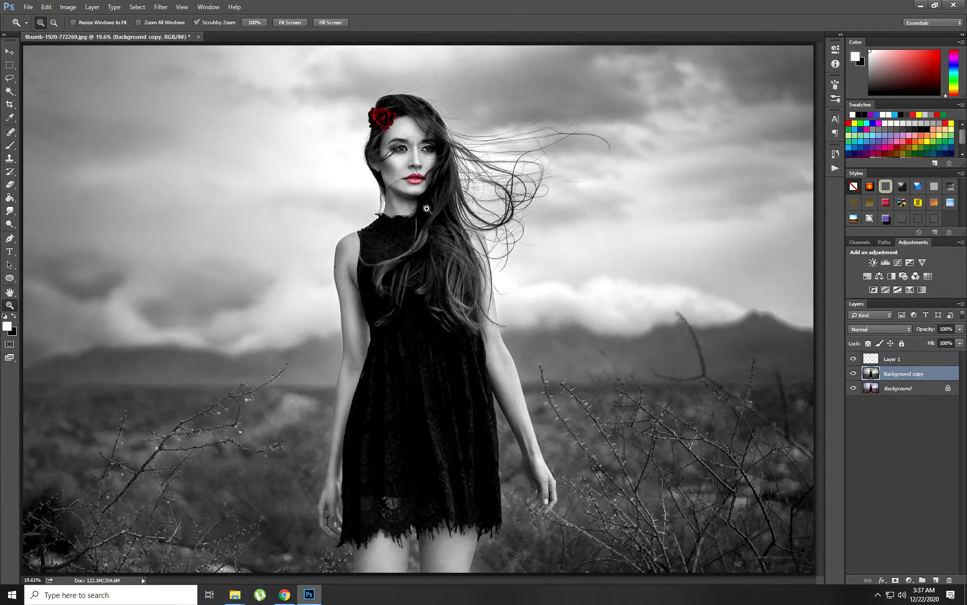
left_click(922, 363)
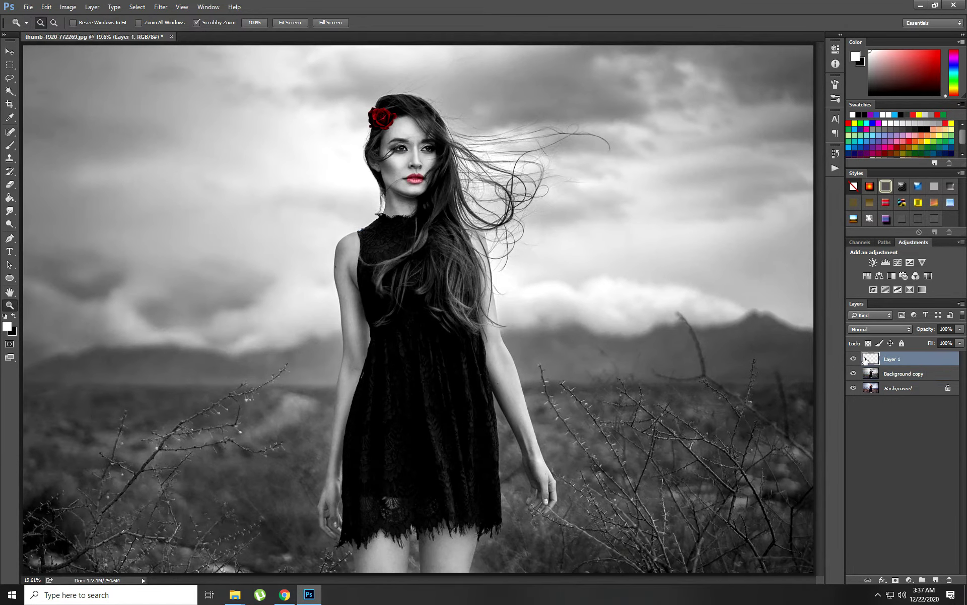
Rename Layer 1 to 'flower'
double_click(902, 359)
type("flowe")
type("r")
key("Return")
Open the colourful powder explosion image as a new document
left_click(29, 7)
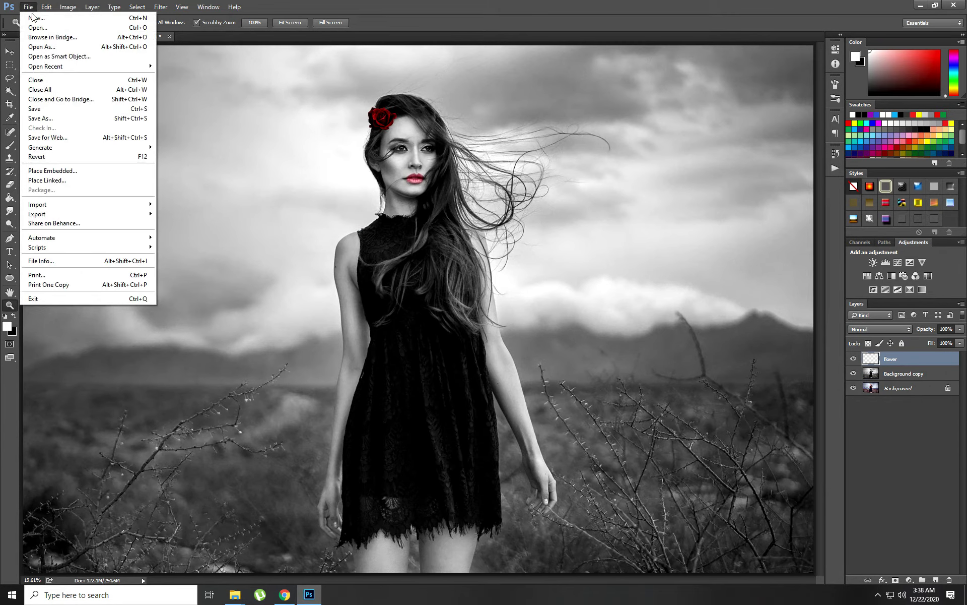
left_click(38, 28)
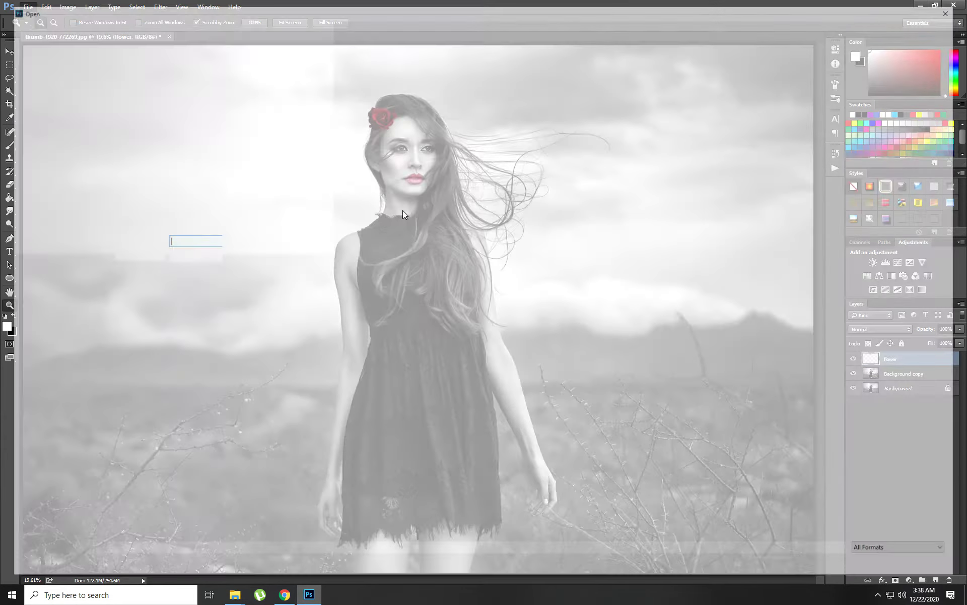
left_click(131, 104)
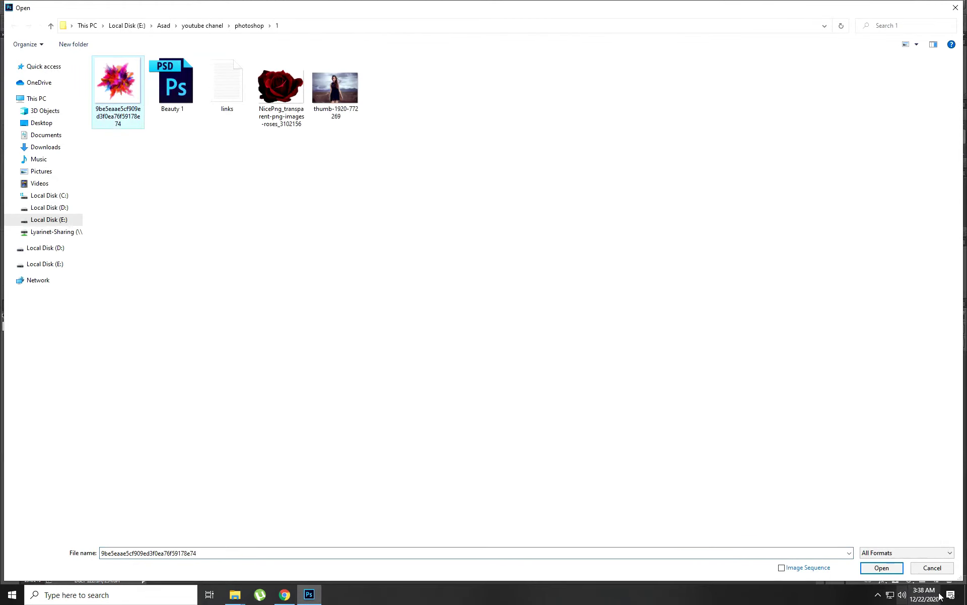
left_click(882, 568)
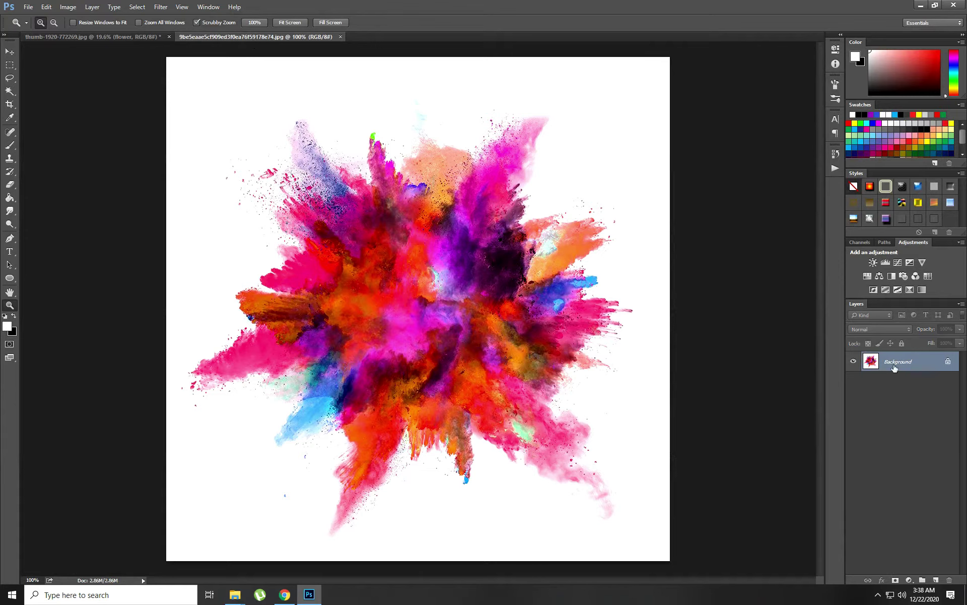
Duplicate the explosion image's Background layer and select the Background copy
left_click_drag(915, 372, 936, 580)
right_click(898, 382)
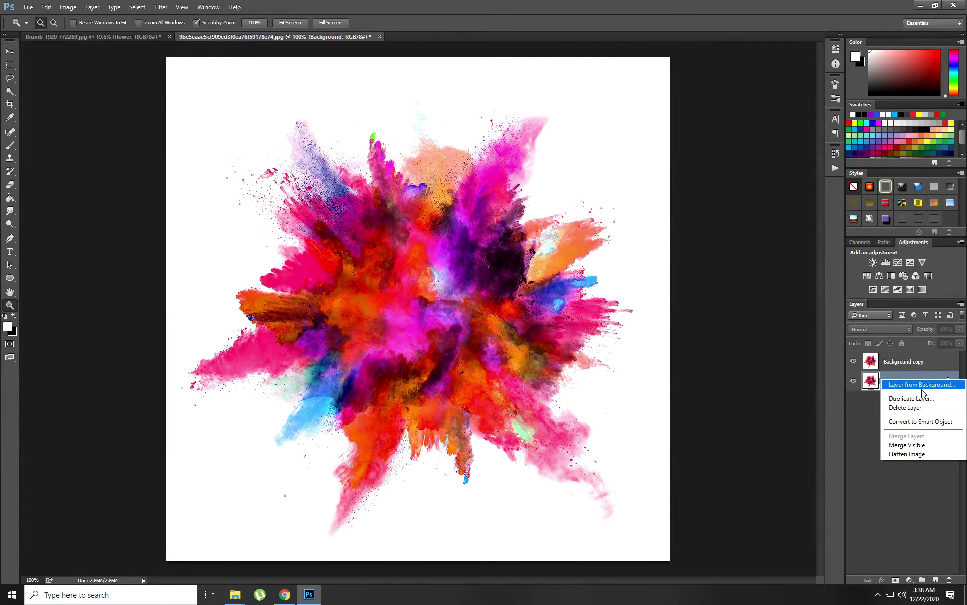
left_click(871, 381)
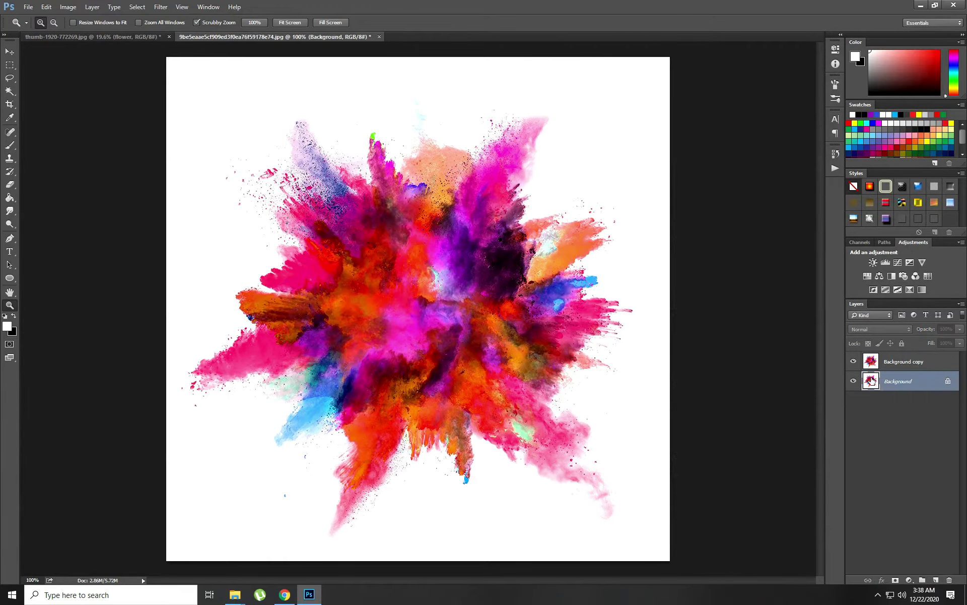
left_click(910, 363)
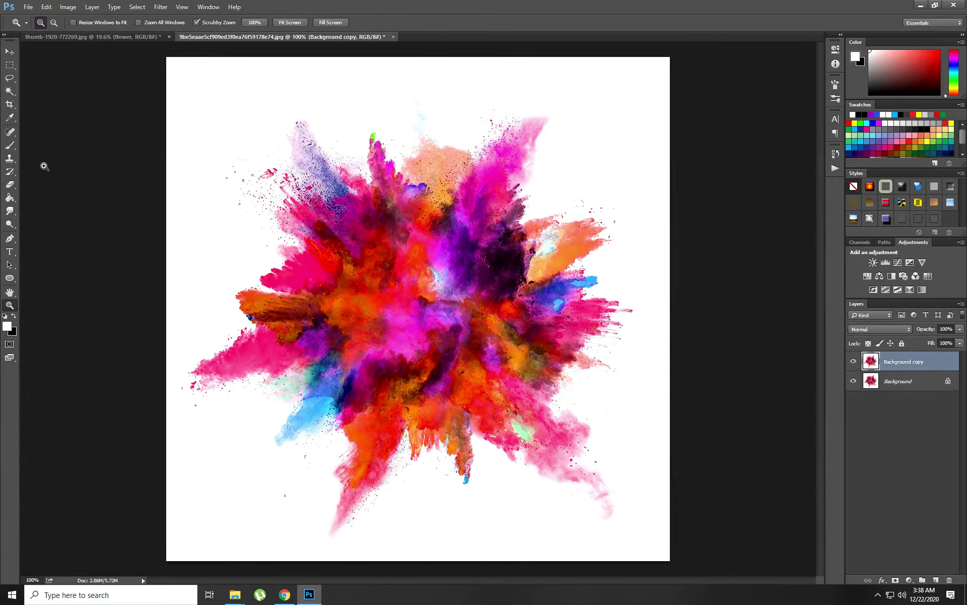
Magic Wand-select and delete the white background, hide the original, and deselect
left_click(11, 93)
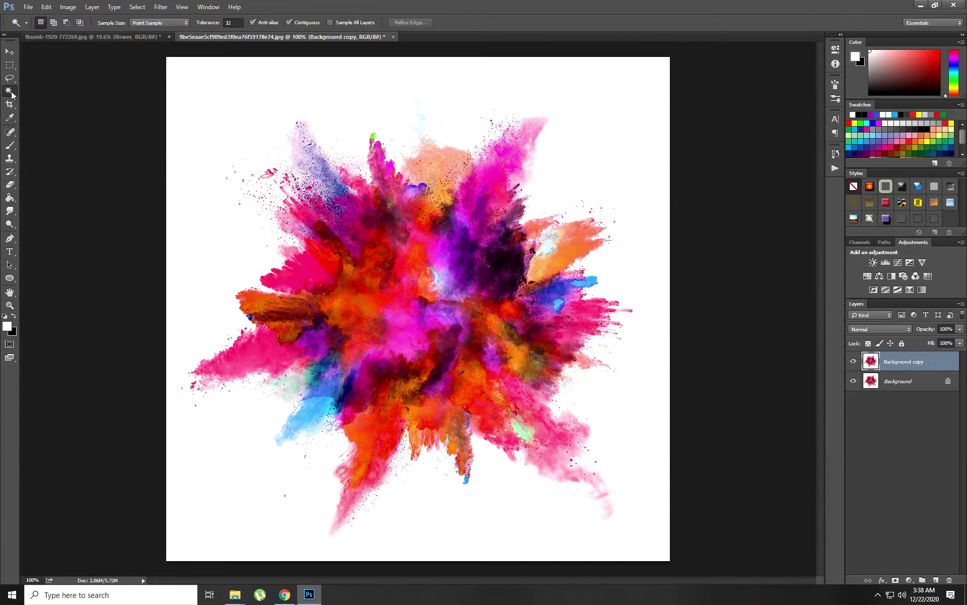
right_click(11, 92)
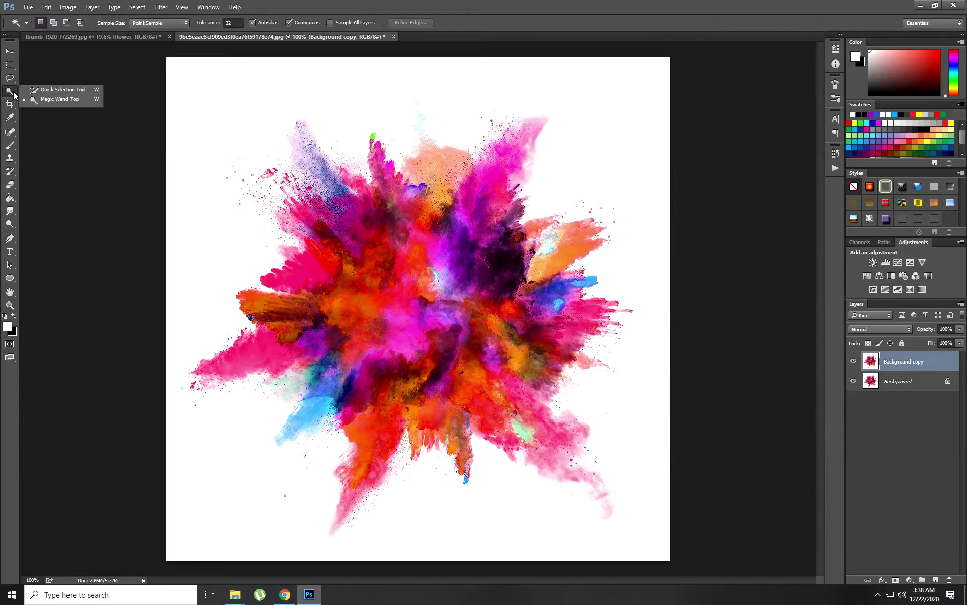
left_click(60, 99)
left_click(222, 147)
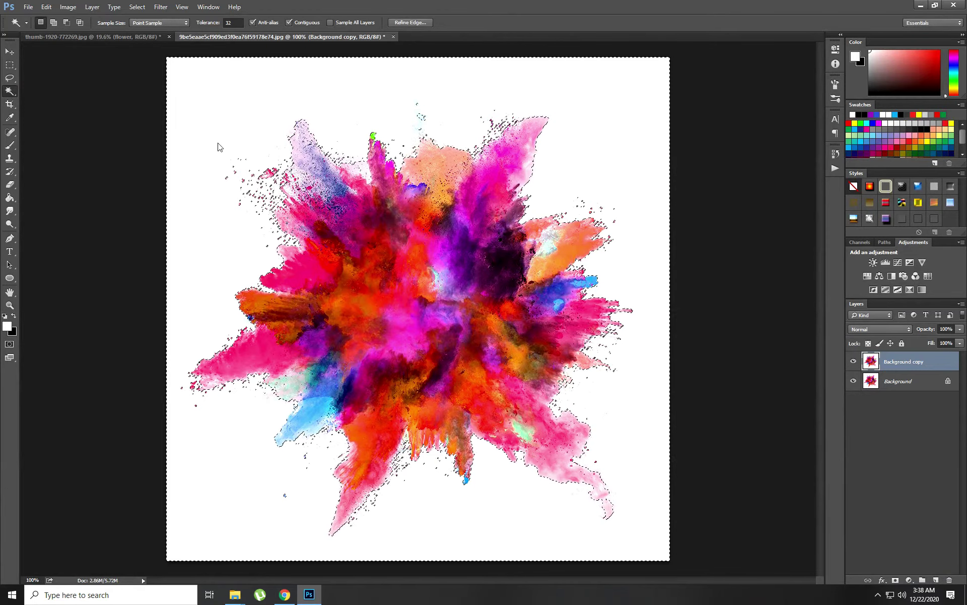
key("Delete")
left_click(853, 381)
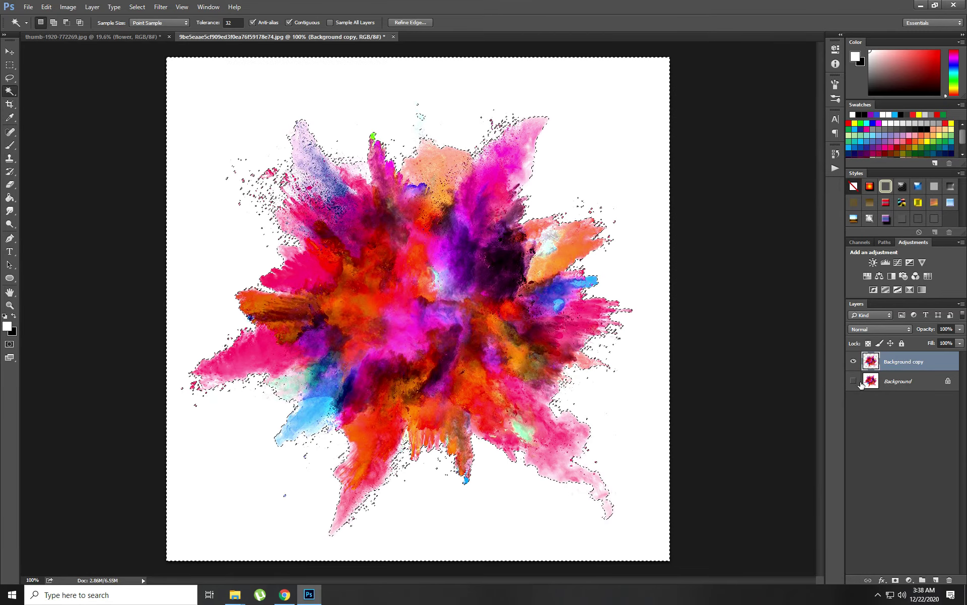
right_click(530, 274)
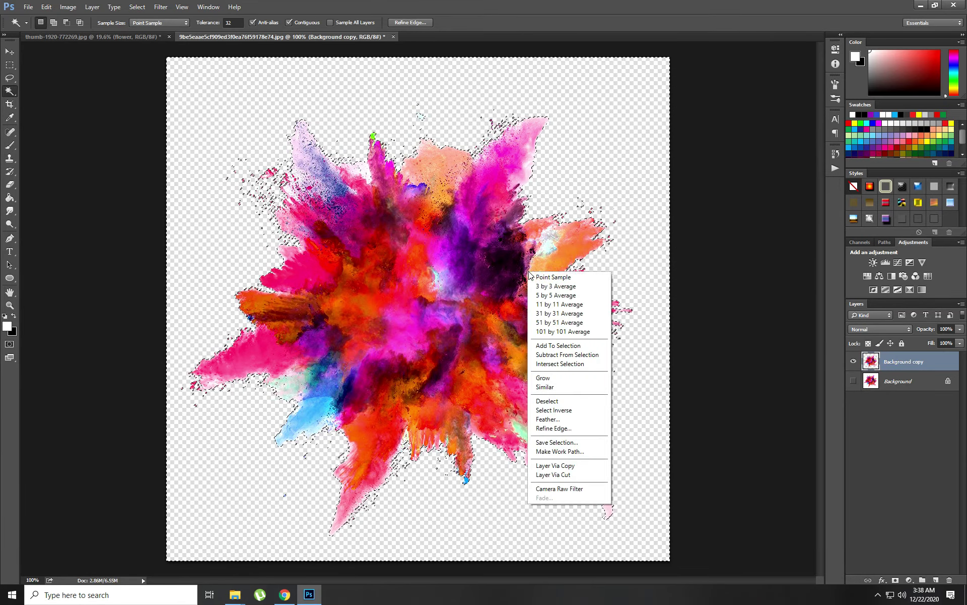
left_click(553, 402)
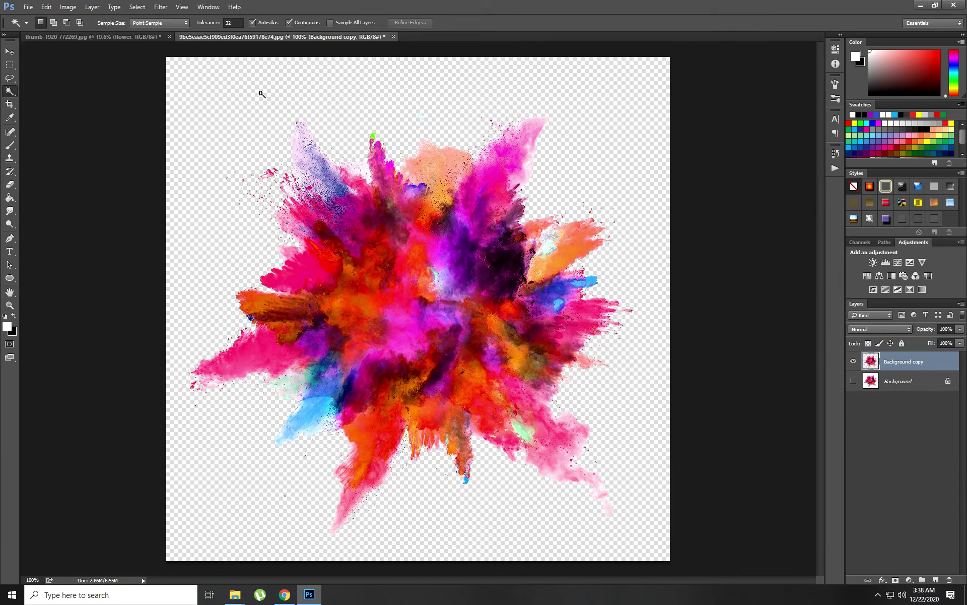
Copy the explosion layer into the portrait and close the explosion file without saving
left_click(8, 51)
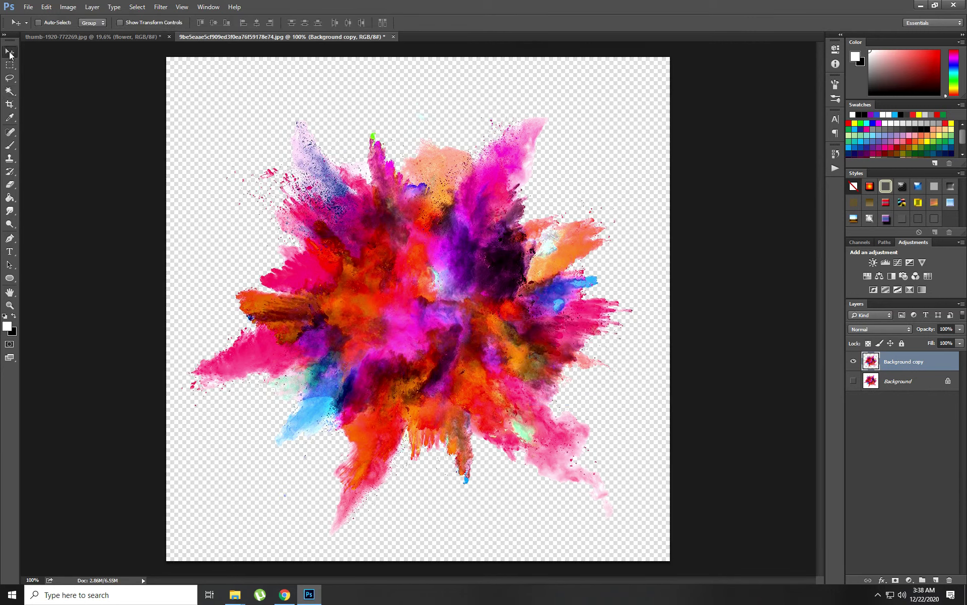
left_click_drag(241, 37, 309, 74)
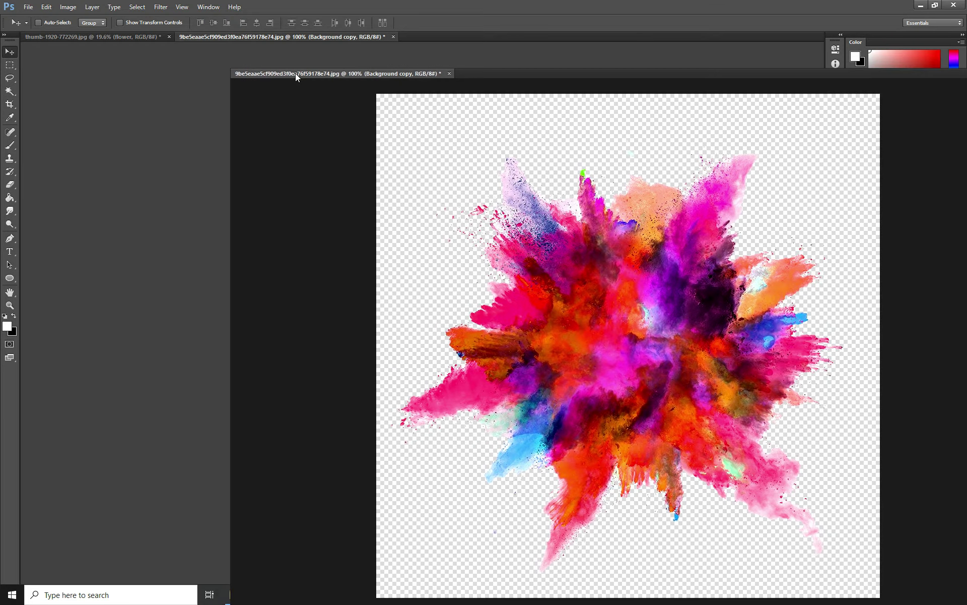
left_click_drag(376, 265, 150, 258)
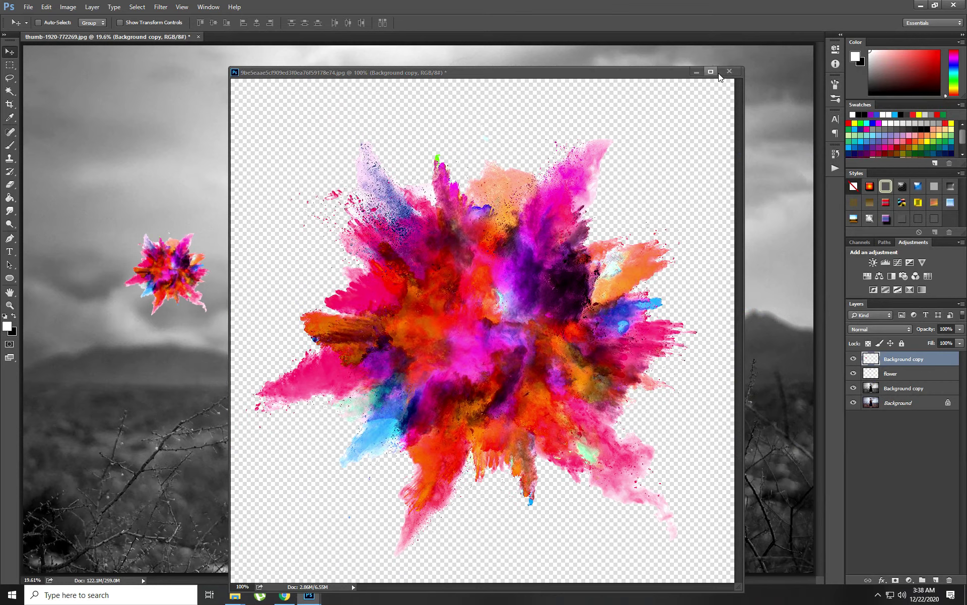
left_click(727, 72)
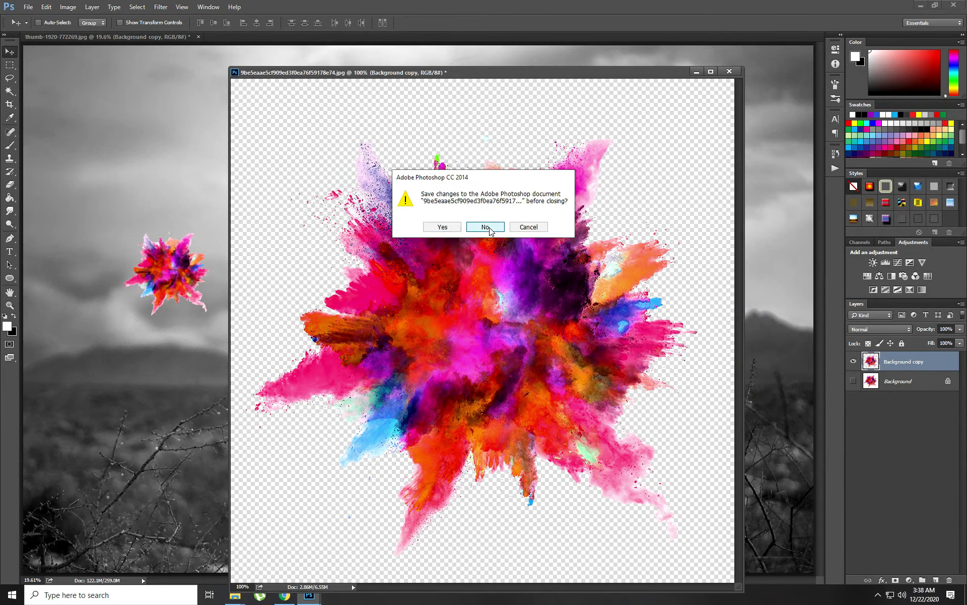
left_click(486, 227)
Enlarge and position the colour explosion over the woman's body with Free Transform
left_click_drag(202, 297, 412, 295)
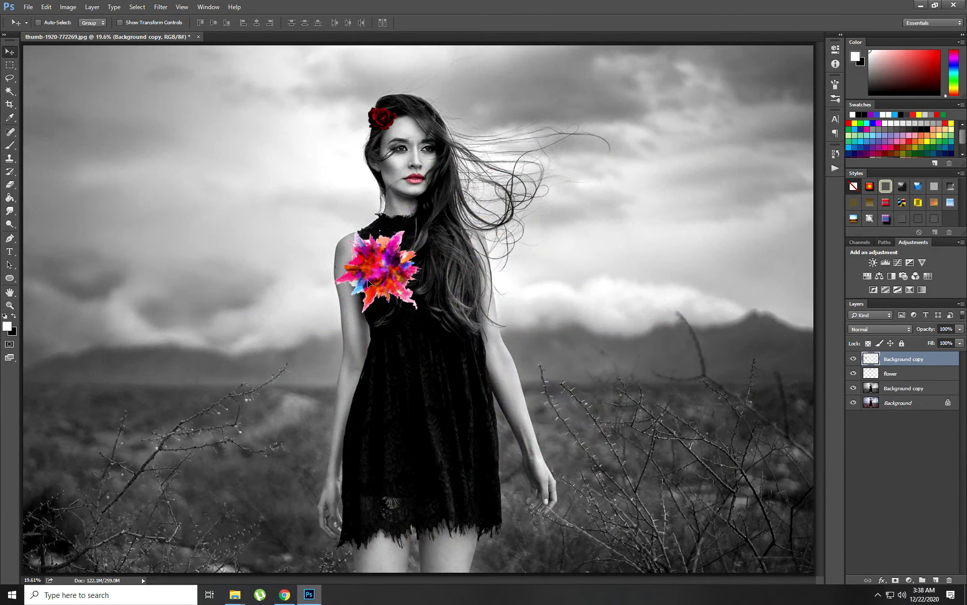
left_click(120, 23)
mouse_move(421, 312)
left_mouse_down()
mouse_move(476, 383)
mouse_move(720, 587)
left_mouse_up()
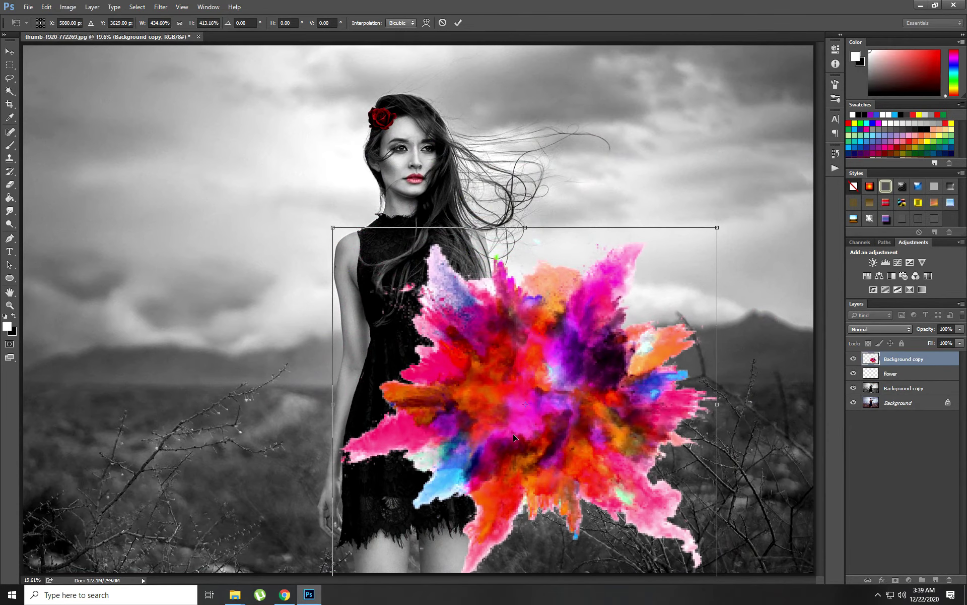
left_click_drag(513, 433, 381, 339)
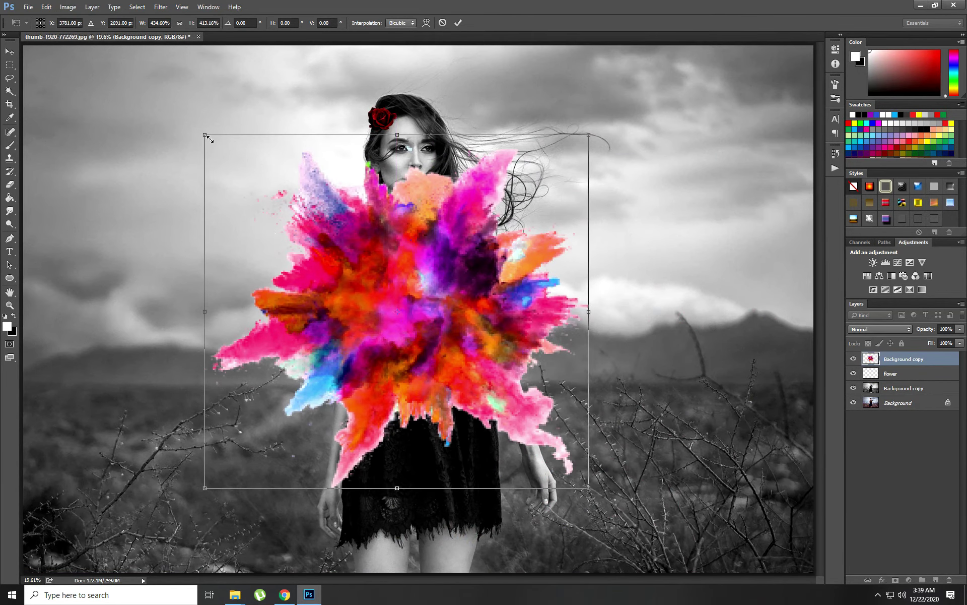
left_click_drag(209, 139, 151, 63)
left_click_drag(386, 310, 397, 346)
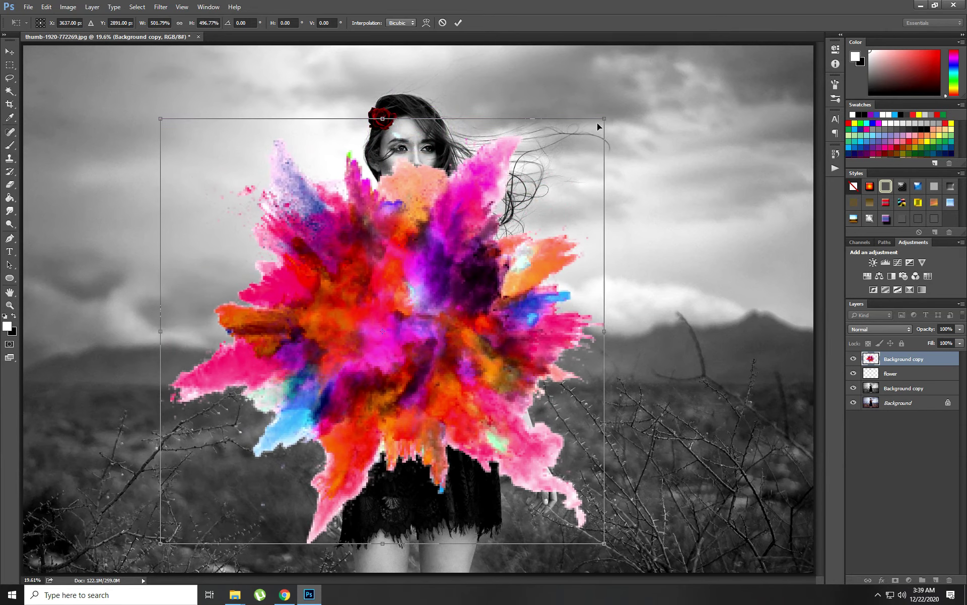
left_click_drag(608, 122, 639, 93)
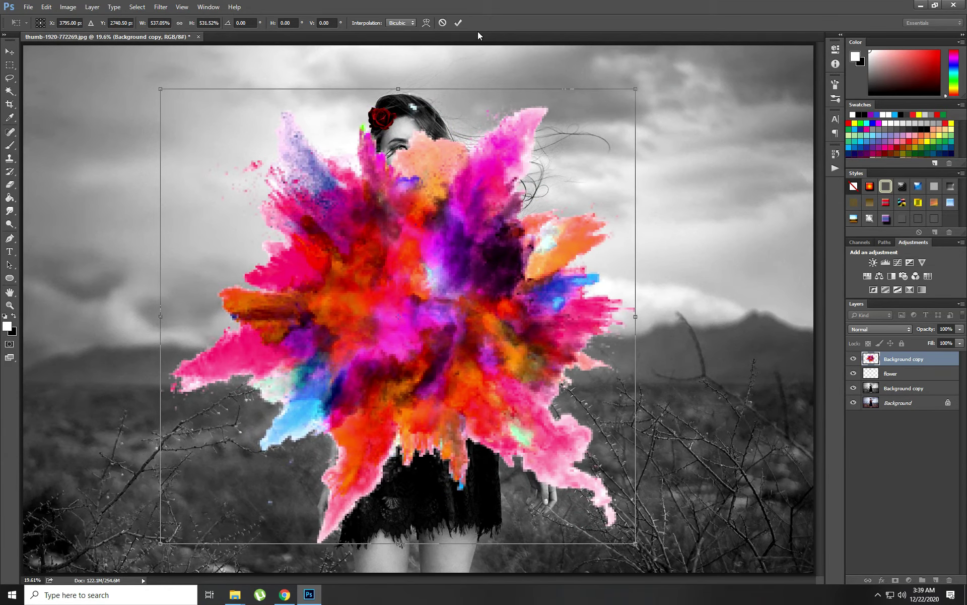
left_click(459, 24)
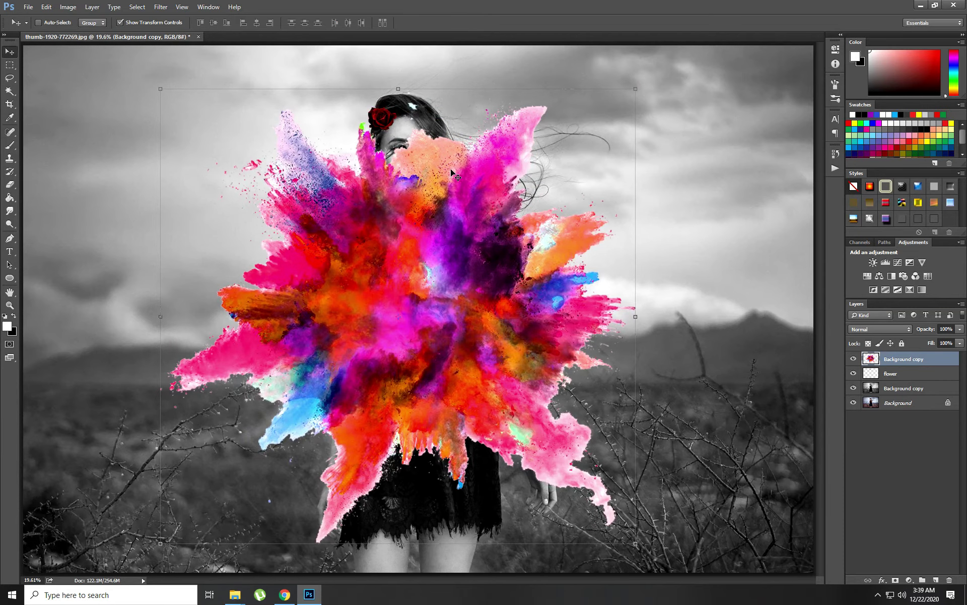
Nudge the colour explosion down, hide transform controls, and set its opacity to 36%
left_click_drag(464, 236, 456, 256)
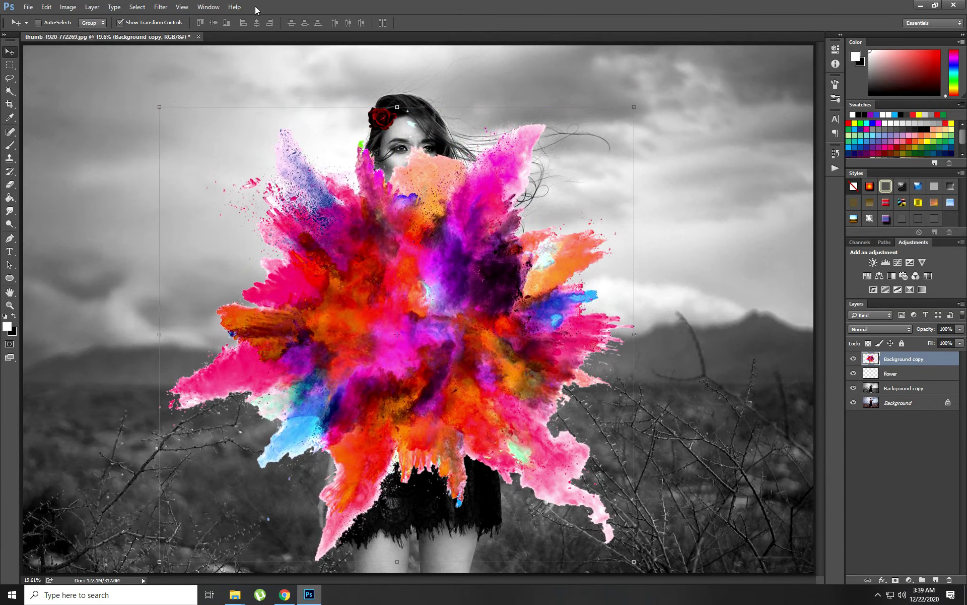
left_click(151, 24)
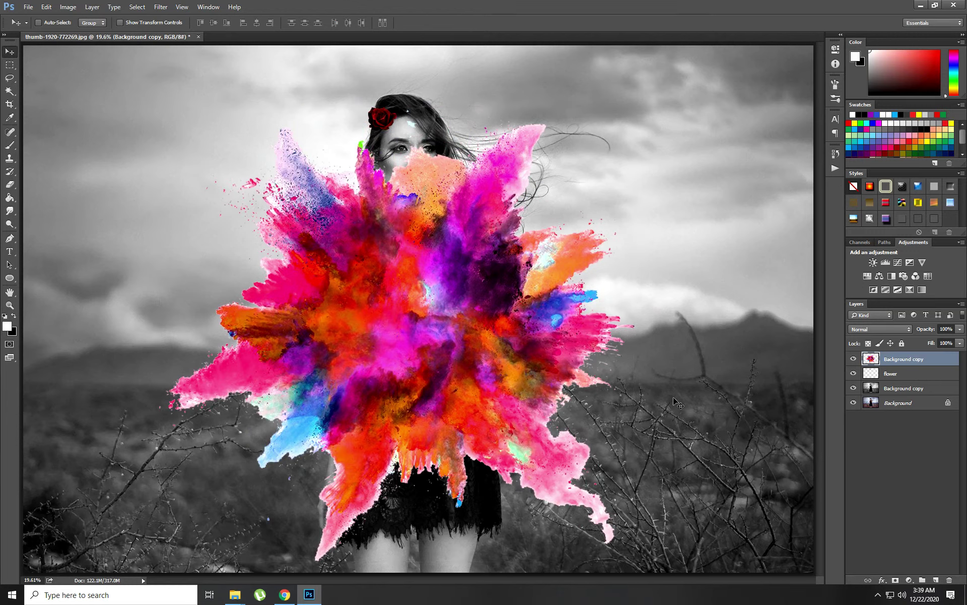
left_click_drag(937, 333, 900, 331)
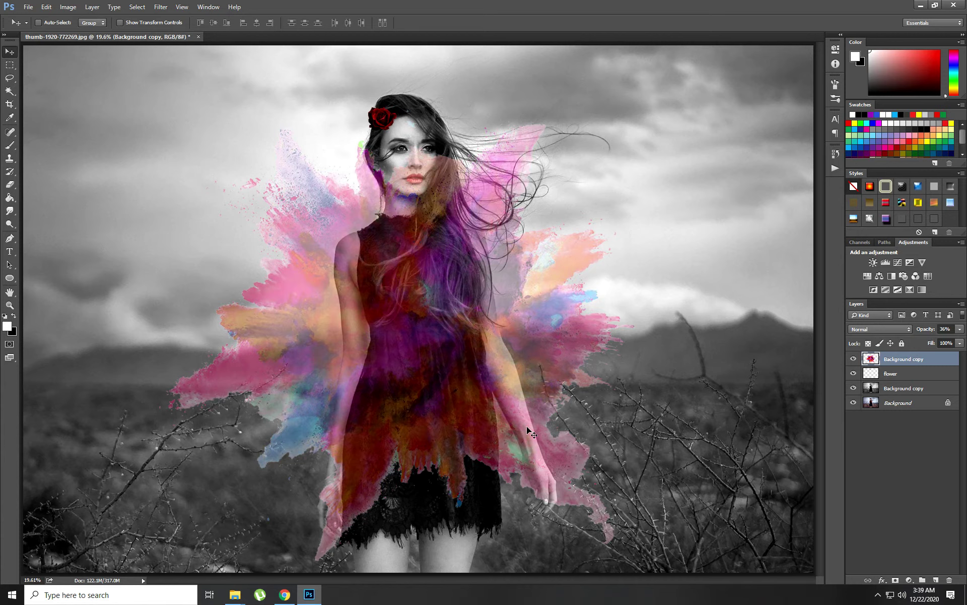
With a large soft Eraser, erase the explosion from the woman's face, hair and dress
left_click(9, 186)
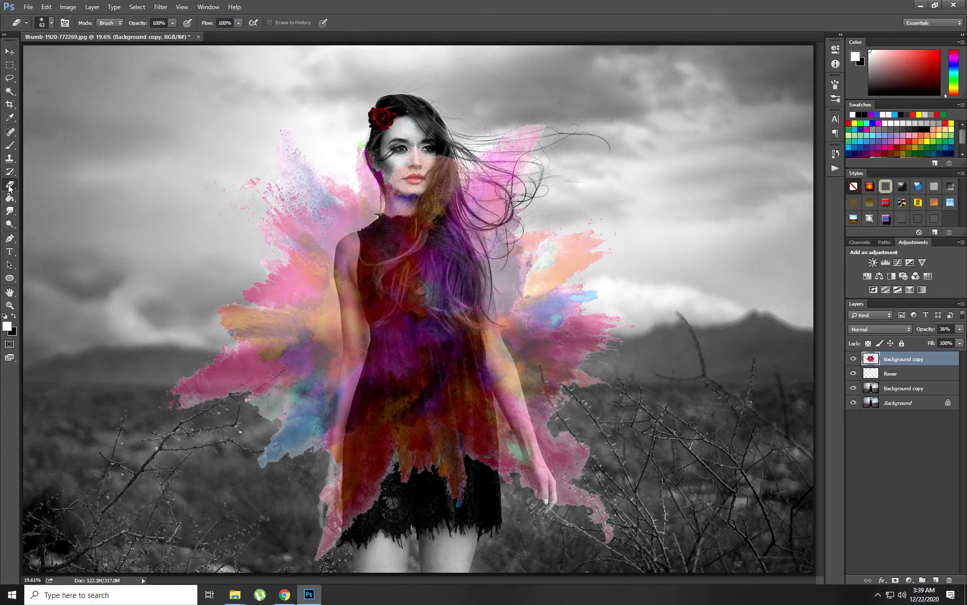
right_click(420, 265)
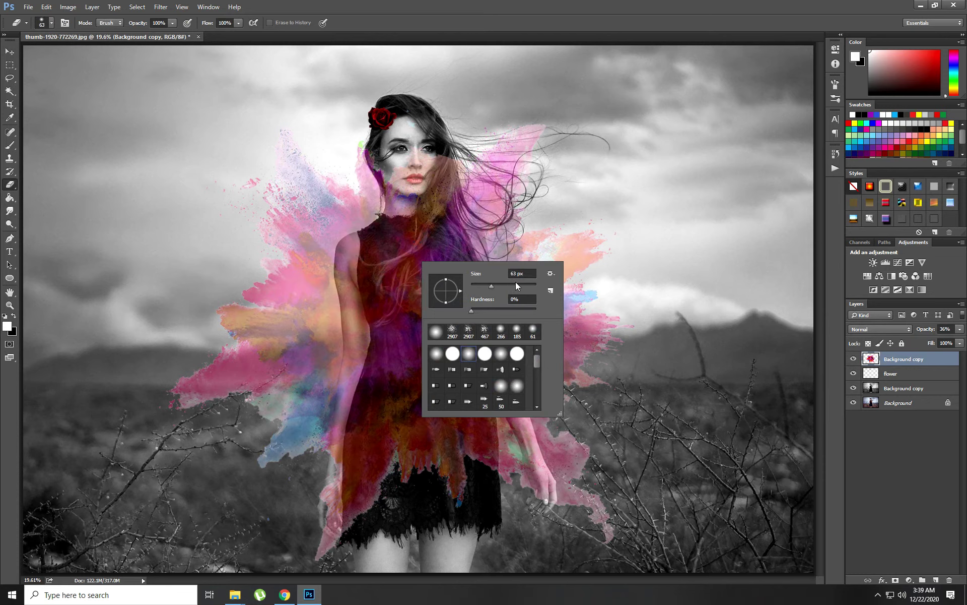
left_click_drag(517, 284, 521, 285)
key("Return")
mouse_move(388, 267)
left_mouse_down()
mouse_move(434, 246)
mouse_move(410, 171)
mouse_move(444, 185)
mouse_move(455, 220)
mouse_move(478, 238)
mouse_move(476, 363)
mouse_move(385, 313)
mouse_move(360, 511)
mouse_move(384, 558)
mouse_move(487, 498)
left_mouse_up()
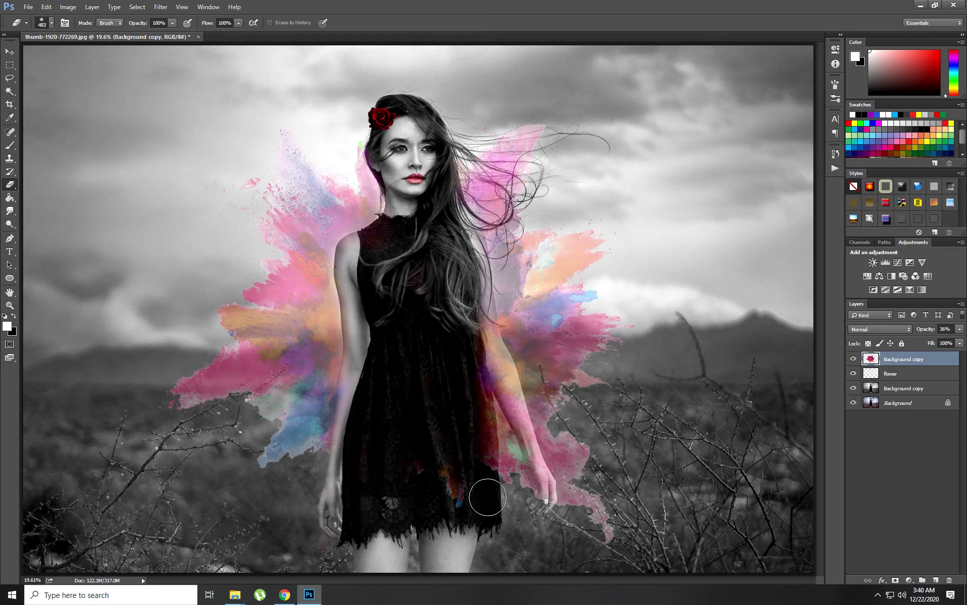
mouse_move(487, 497)
left_mouse_down()
mouse_move(511, 462)
mouse_move(494, 404)
mouse_move(499, 363)
mouse_move(482, 322)
left_mouse_up()
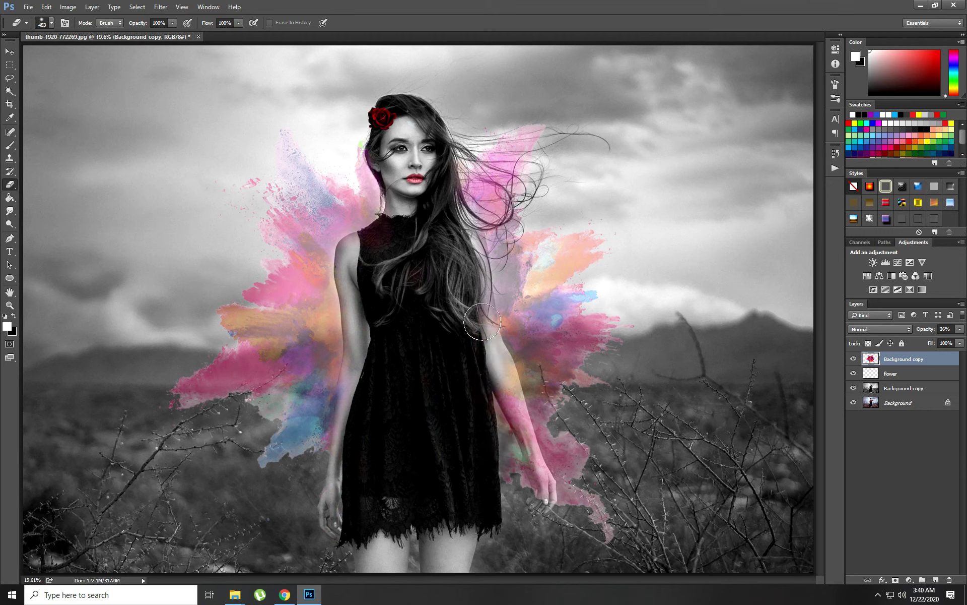
Erase the pink tint from her forearm with a 191 px brush, then raise the layer opacity
right_click(477, 334)
left_click(561, 356)
left_click(472, 371)
mouse_move(509, 393)
left_mouse_down()
mouse_move(522, 410)
mouse_move(515, 381)
mouse_move(545, 489)
left_mouse_up()
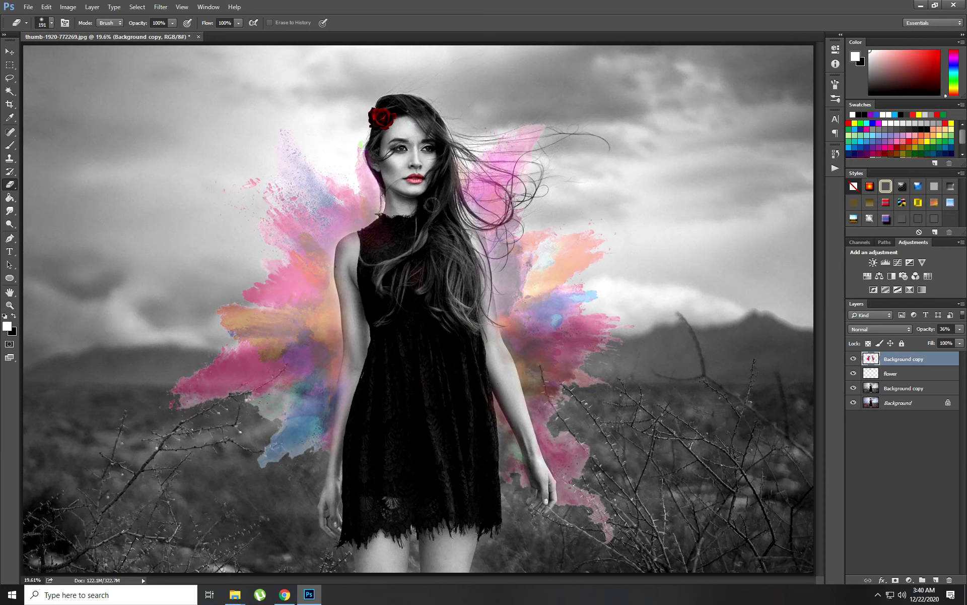
left_click_drag(929, 333, 942, 331)
Set the explosion layer to 64% opacity and erase the leftover colour from the woman's left arm
key("Return")
left_click(945, 331)
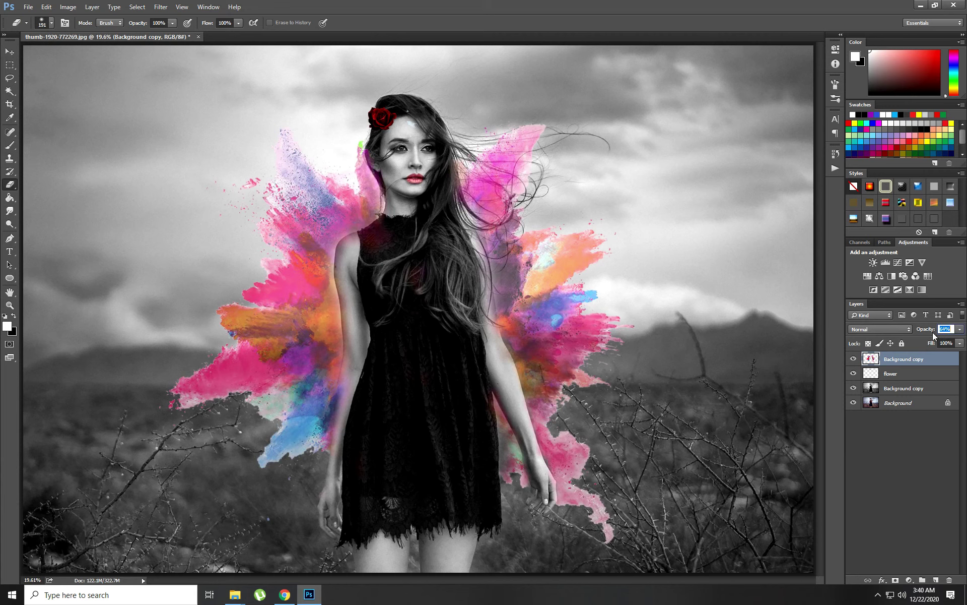
left_click(932, 378)
left_click(934, 368)
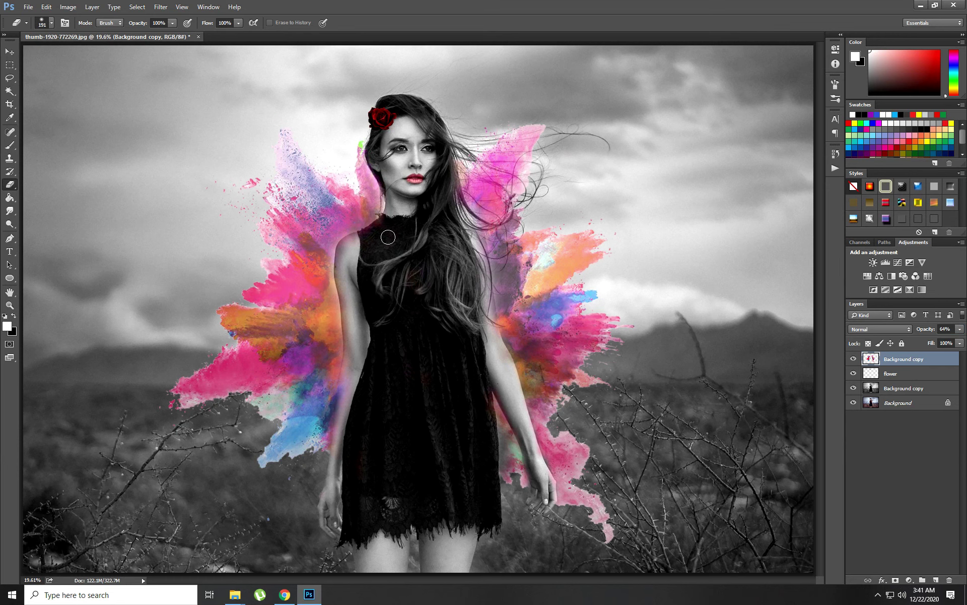
left_click_drag(350, 363, 351, 459)
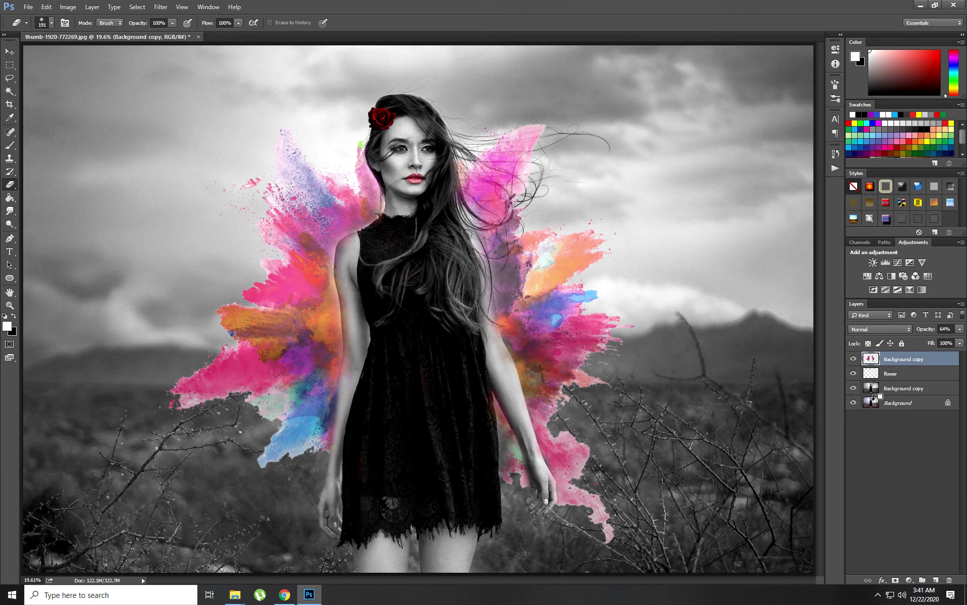
Stamp visible layers into Layer 1, hide the explosion layer, and toggle Layer 1 to compare
key("ctrl+shift+alt+e")
left_click(854, 373)
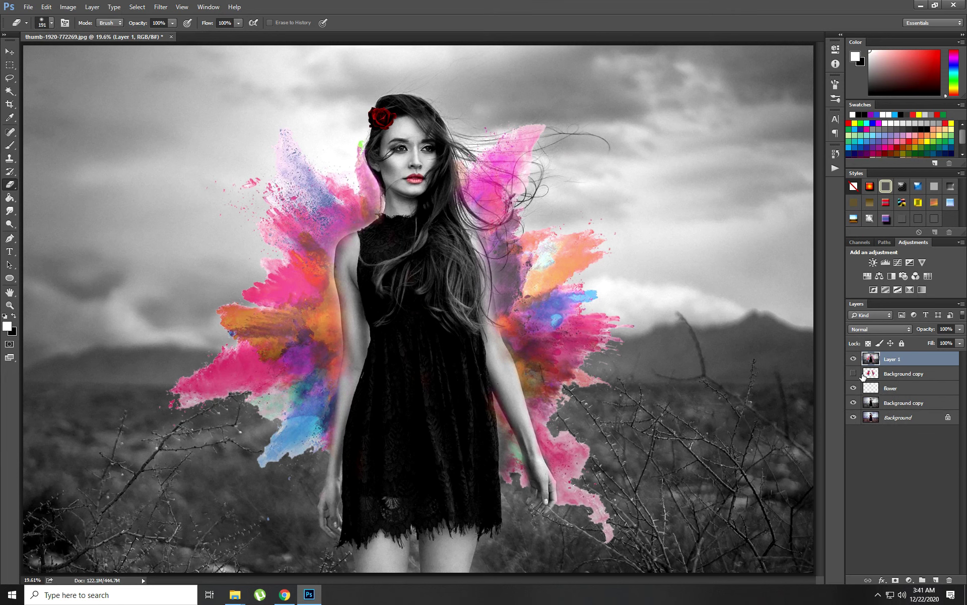
left_click(858, 360)
left_click(858, 360)
left_click(858, 360)
left_click(858, 360)
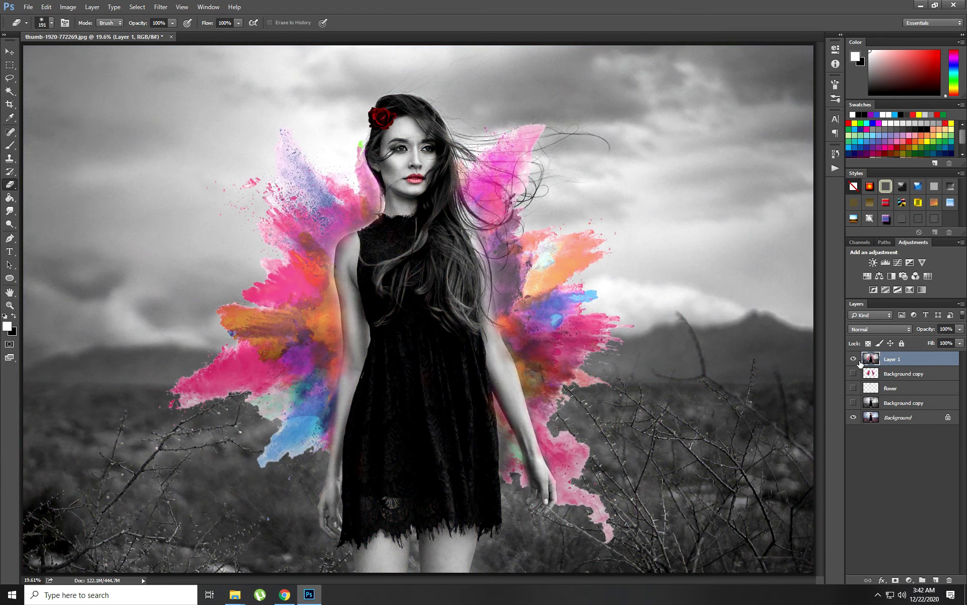